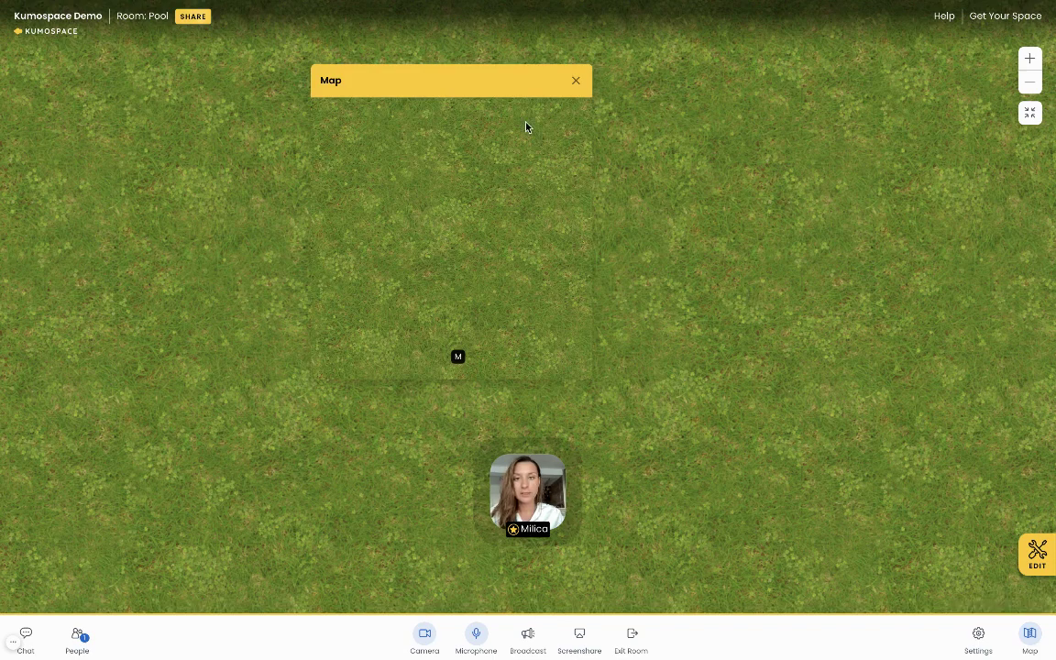
Step: Open the Pool room for editing and place a custom image placeholder on the grass beside the map
left_click_drag(509, 92, 257, 126)
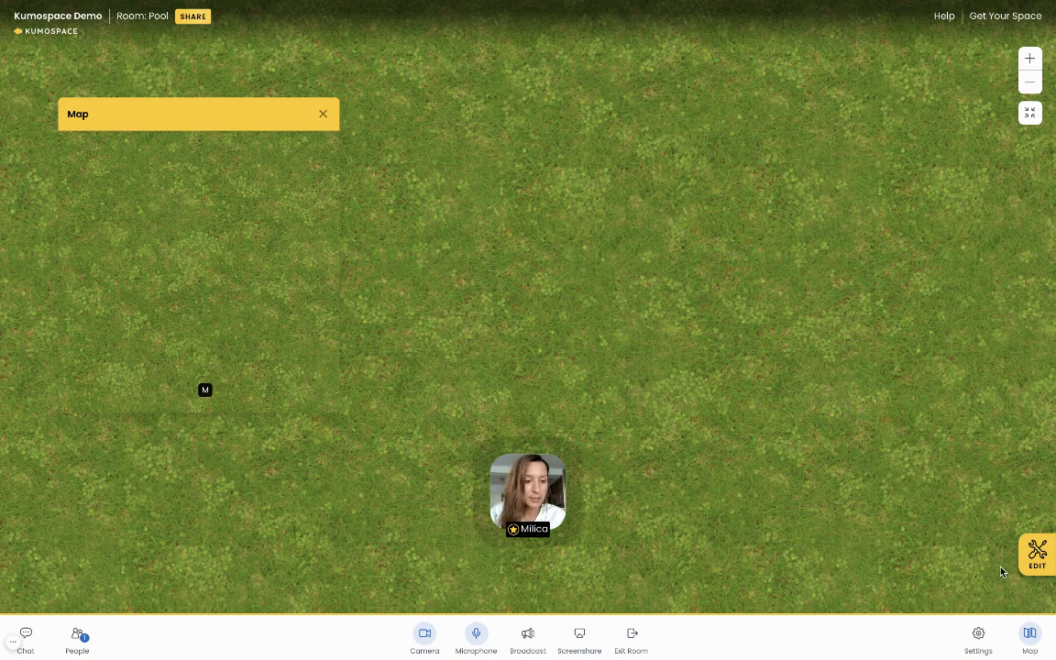
left_click(1037, 555)
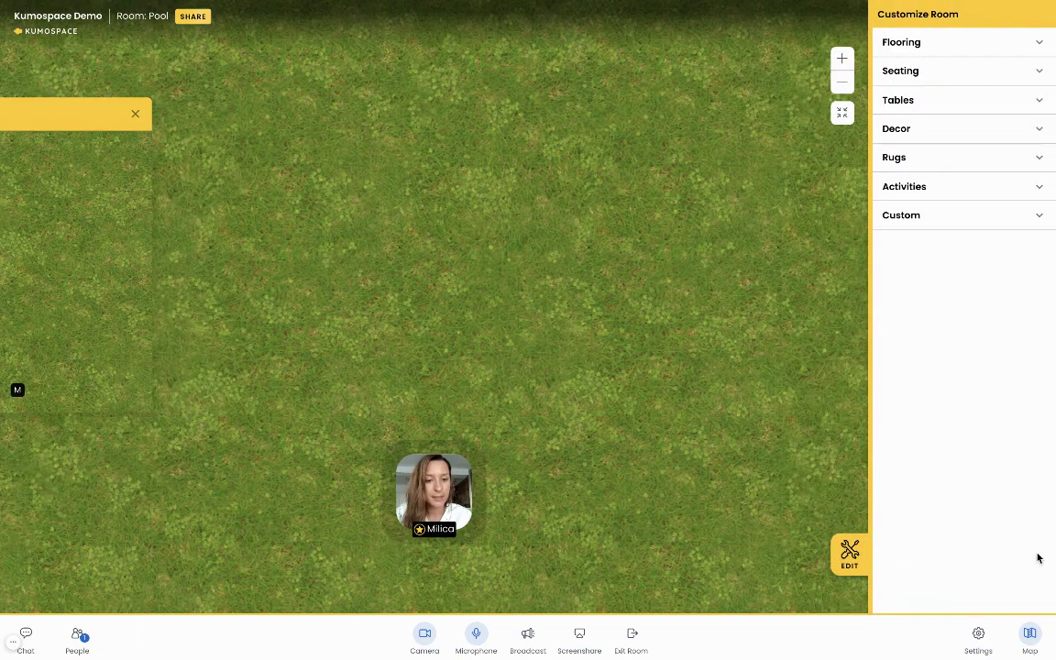
left_click(906, 218)
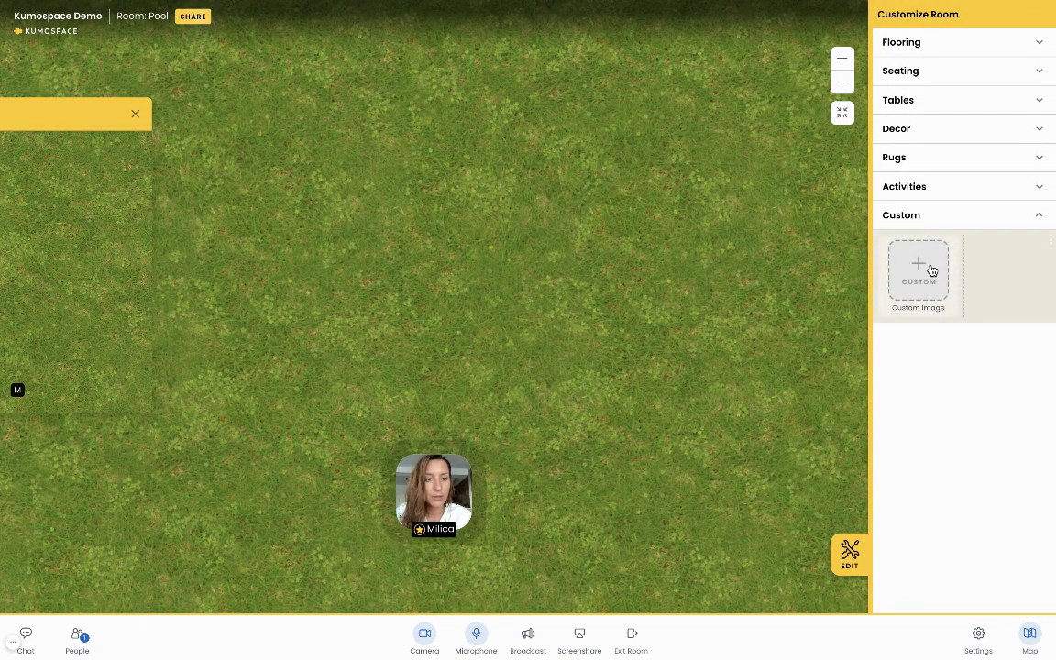
left_click_drag(933, 283, 400, 185)
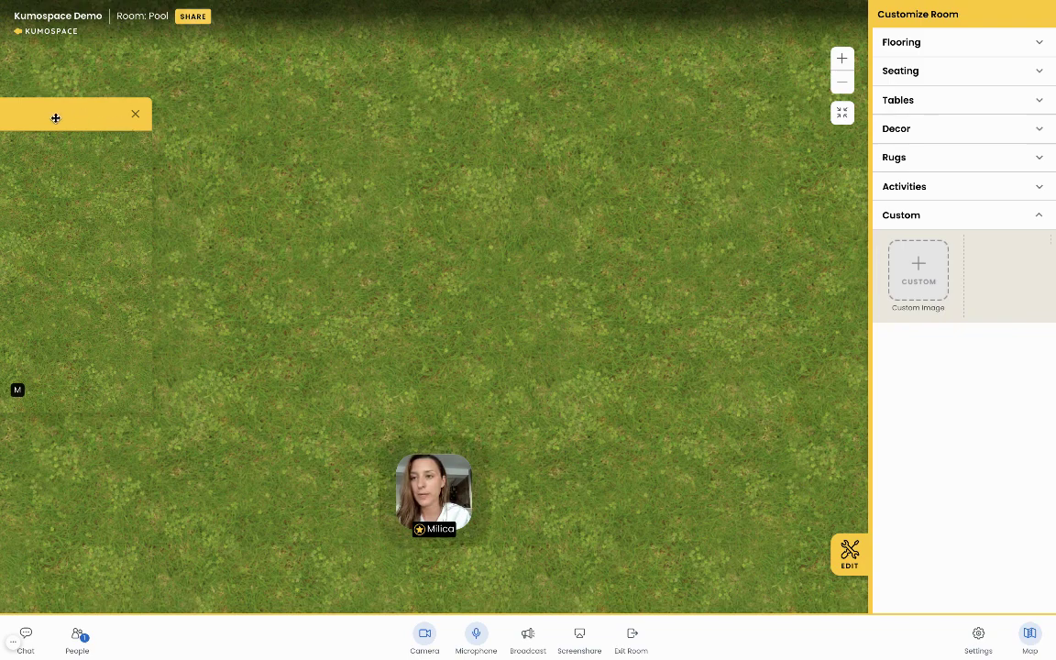
left_click_drag(56, 117, 204, 121)
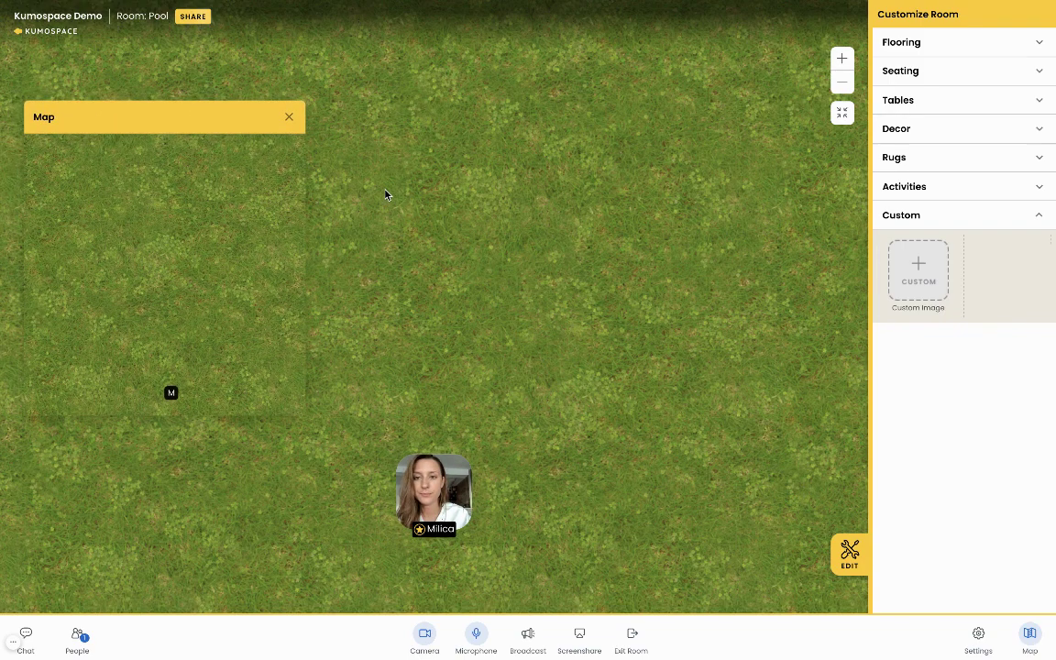
mouse_move(462, 195)
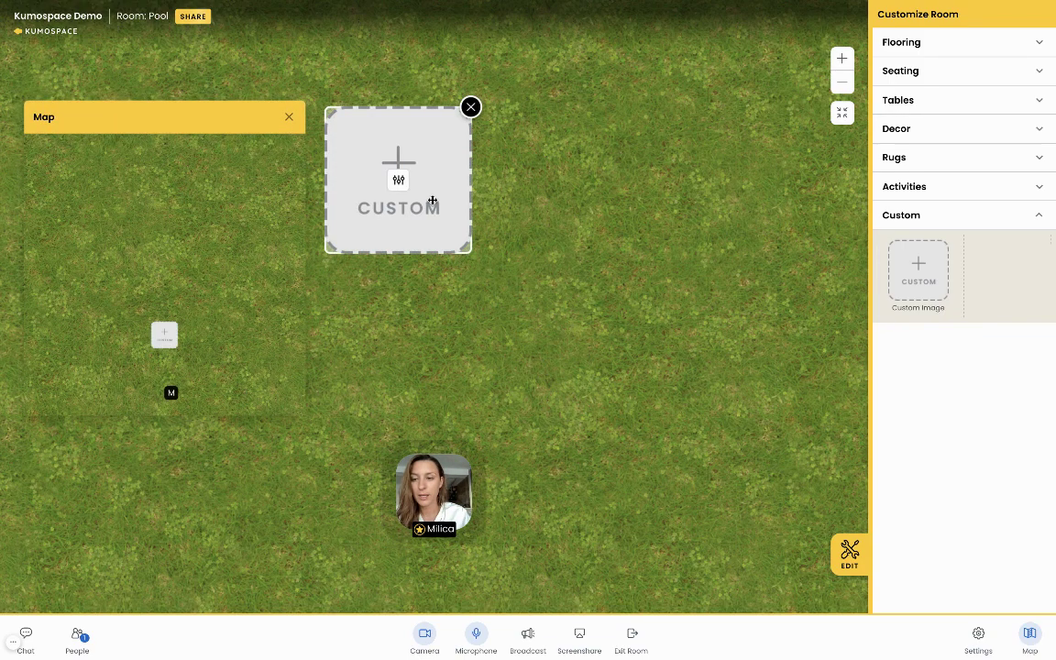
left_click_drag(432, 200, 520, 238)
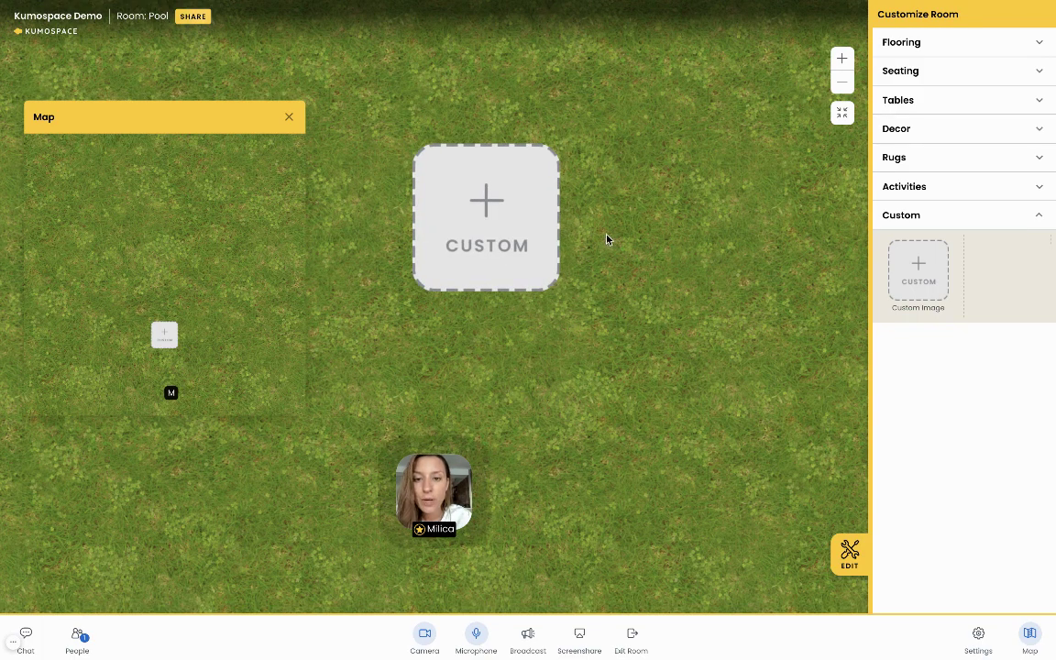
Step: View the custom placeholder's image URL setting and leave it without saving
mouse_move(507, 220)
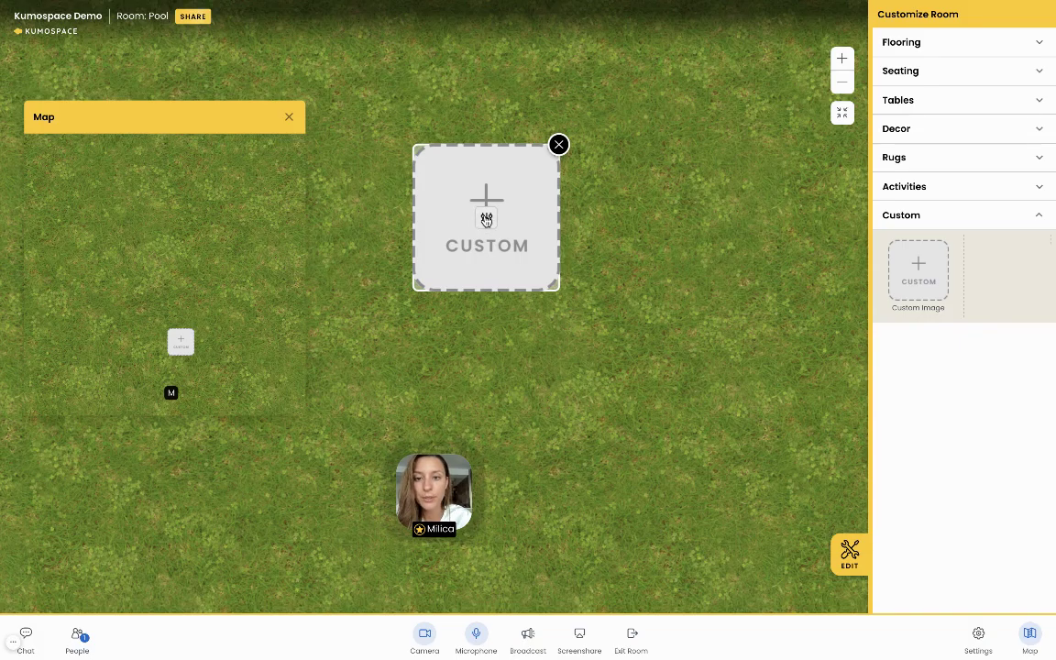
left_click(486, 218)
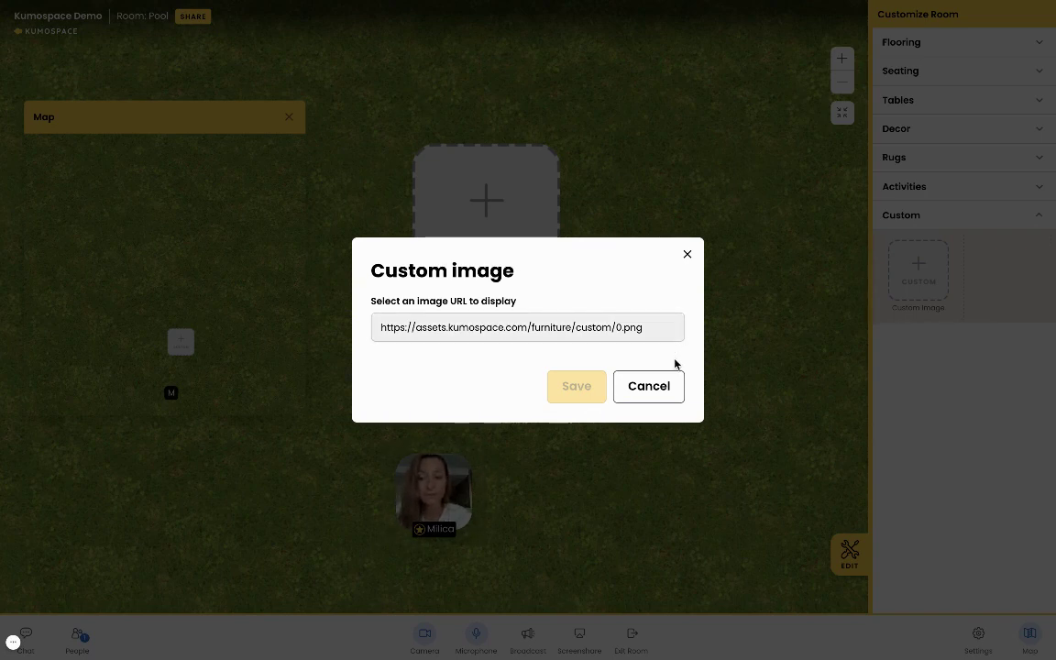
left_click(667, 392)
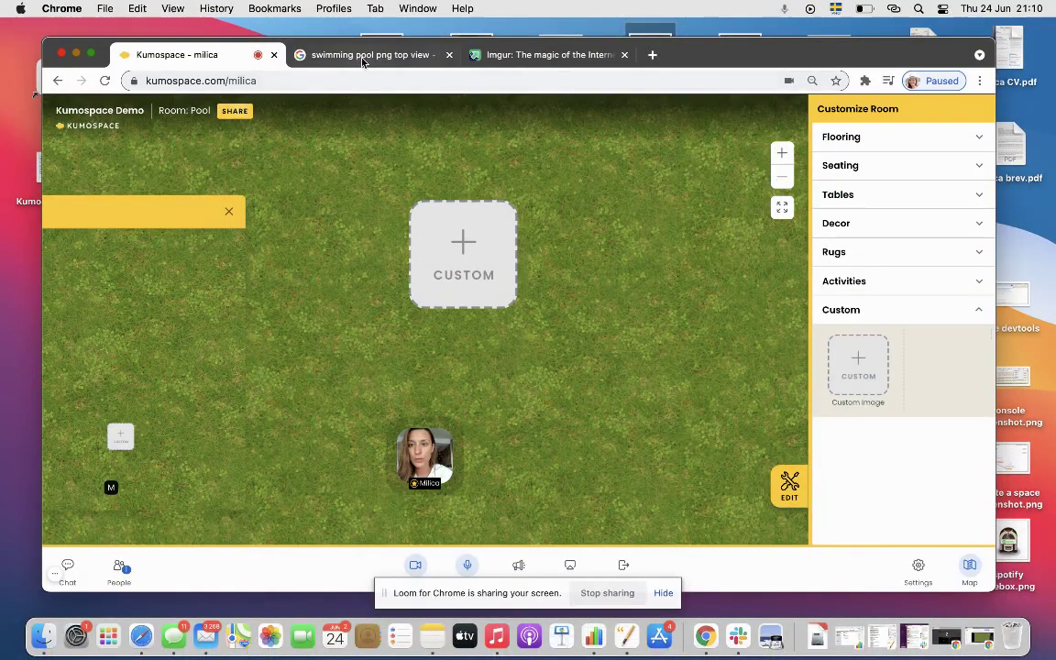
Step: Copy the image address of the "Blue water pool surface top view" photo in the Google Images results
left_click(322, 55)
scroll(385, 327, "up", 5)
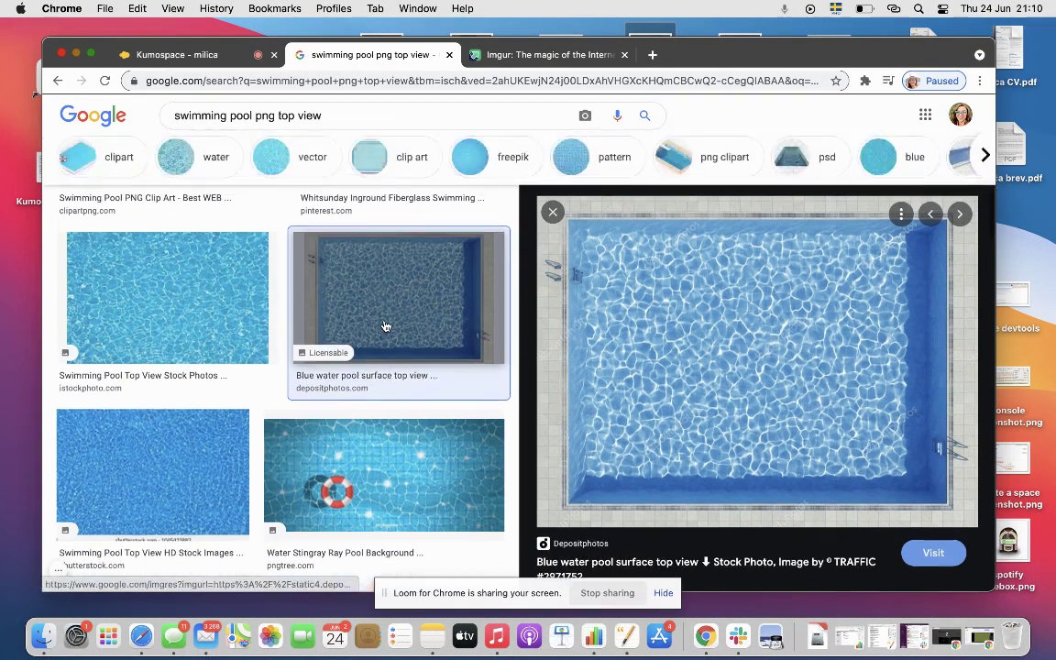
scroll(385, 328, "down", 3)
scroll(385, 327, "down", 10)
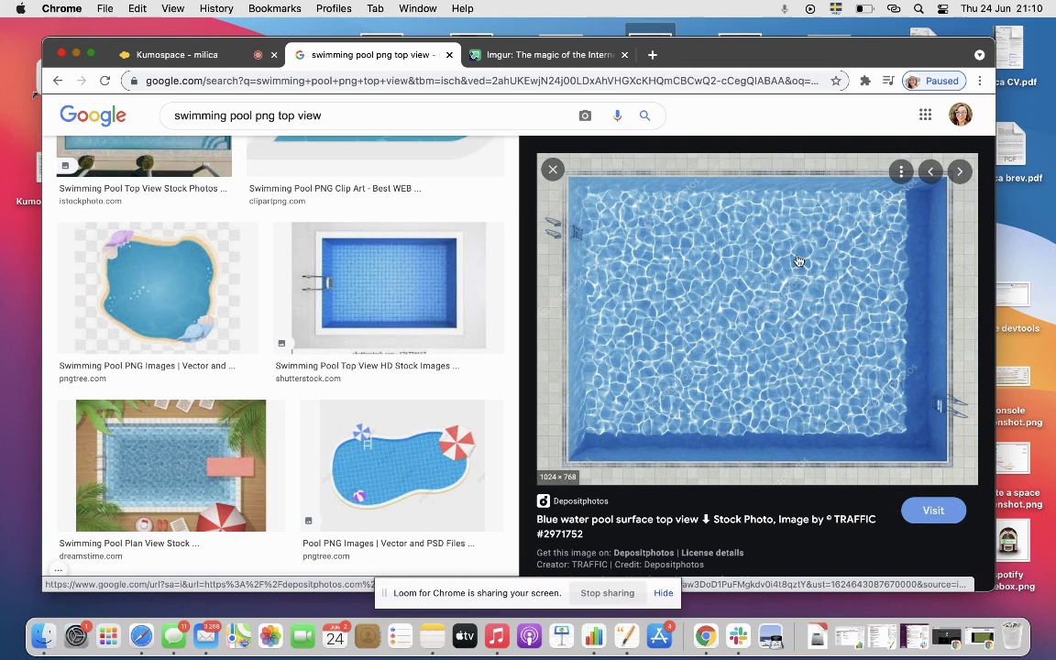
right_click(704, 251)
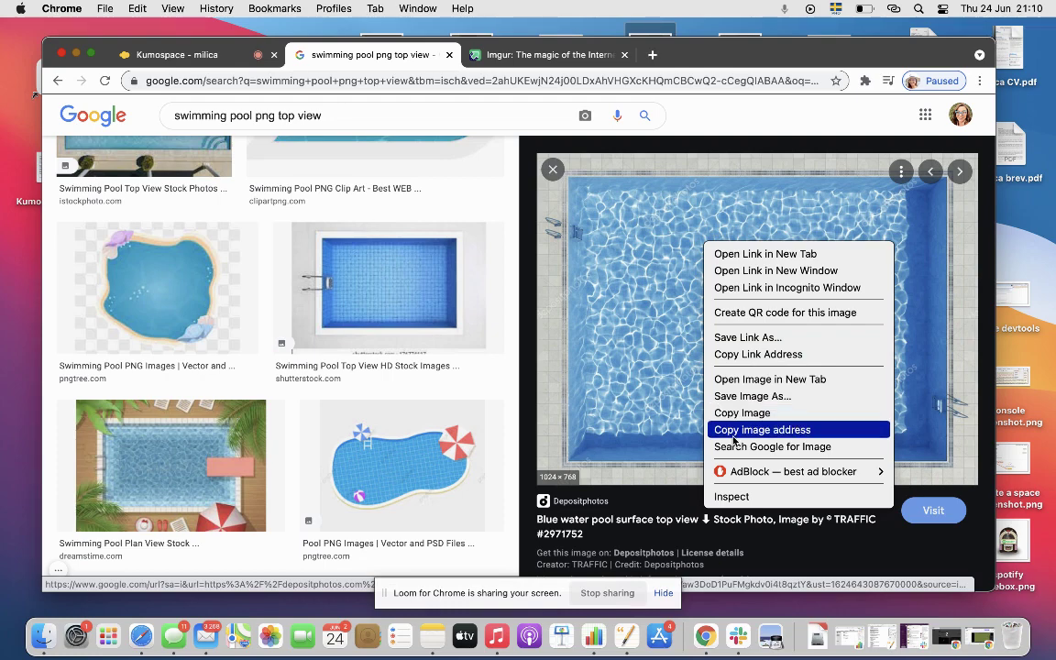
left_click(775, 431)
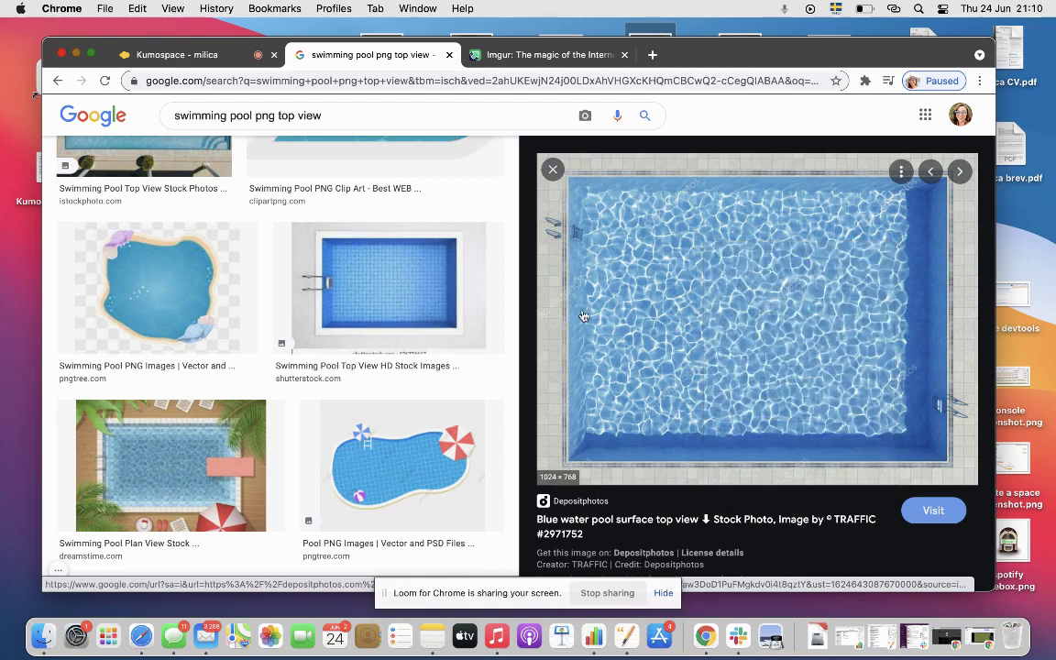
Step: Replace the custom placeholder's image URL in the Kumospace room with the copied pool photo address and save it
left_click(193, 57)
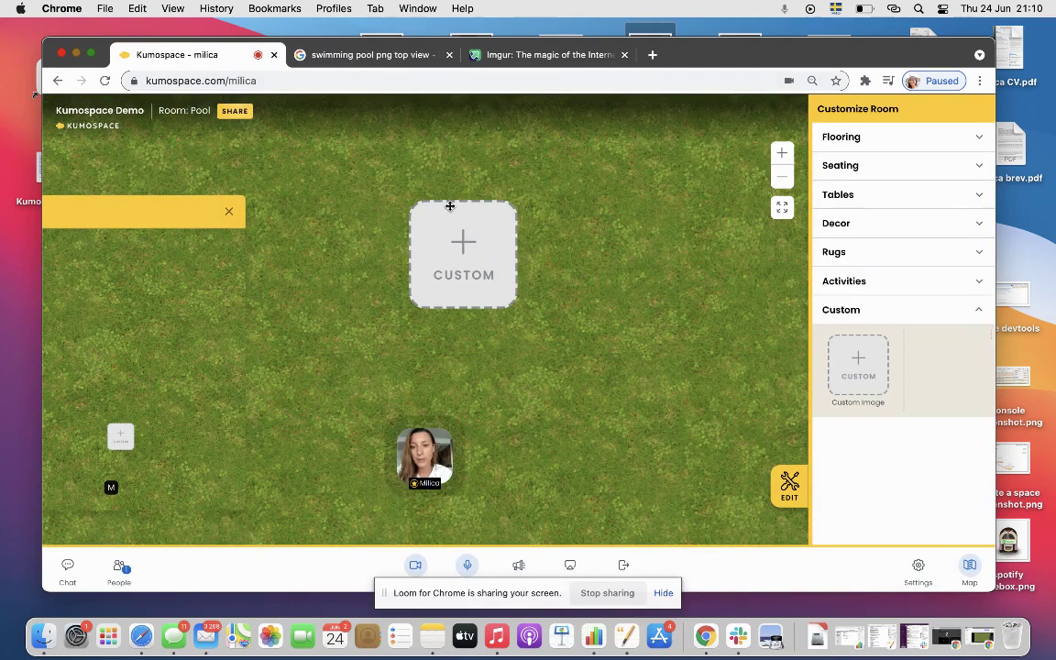
left_click(465, 255)
triple_click(506, 342)
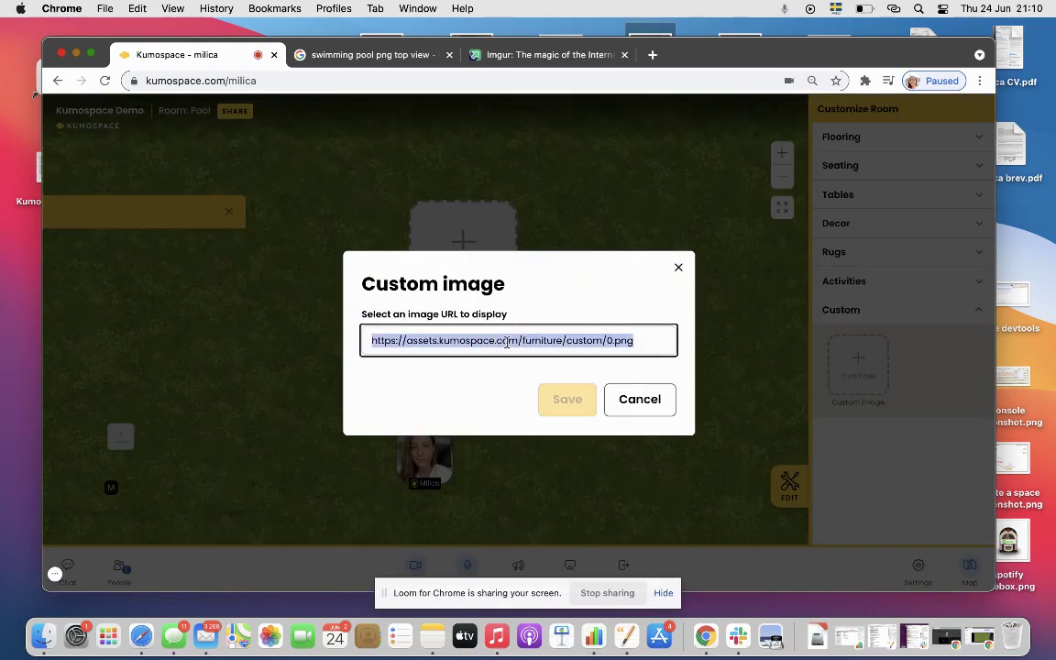
key("super+v")
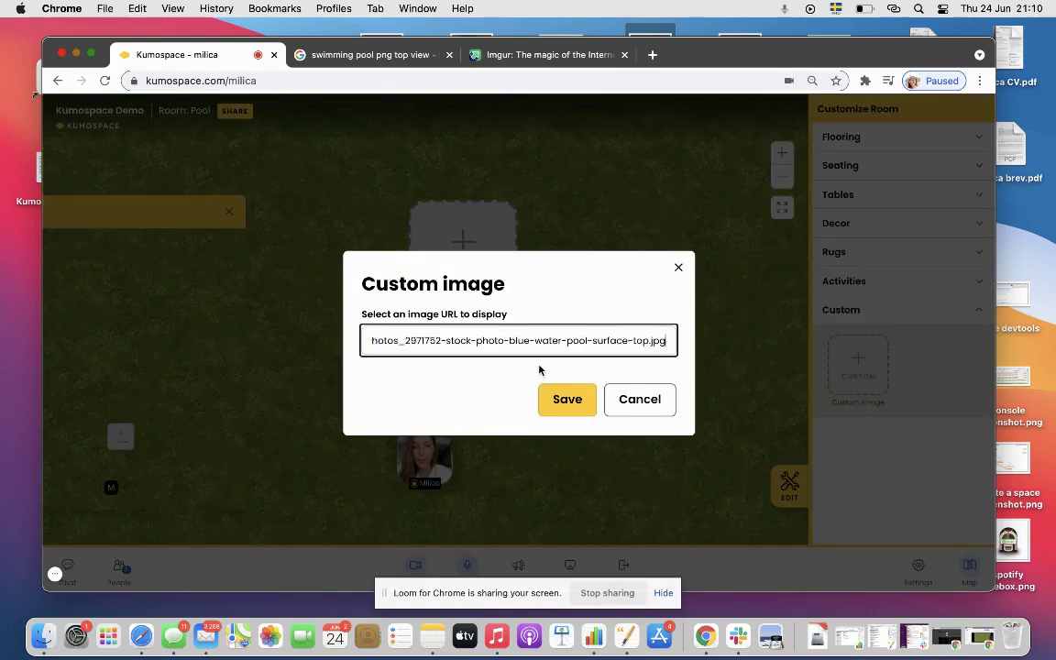
left_click(567, 401)
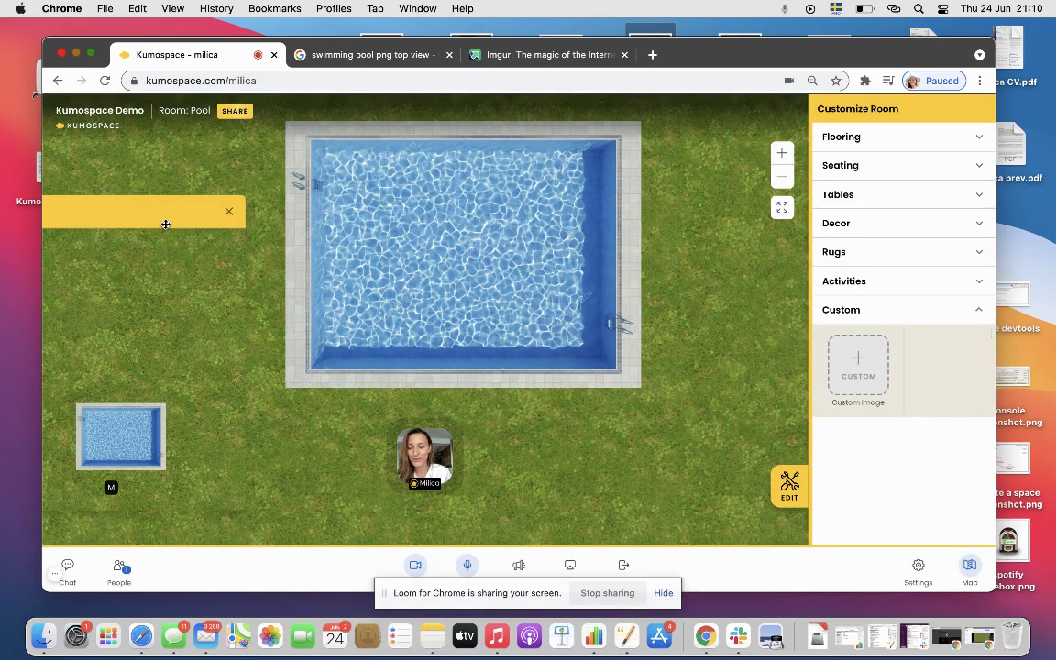
Step: Move the map fully into view and reposition the pool image on the grass so the map does not cover it
left_click_drag(164, 204, 229, 158)
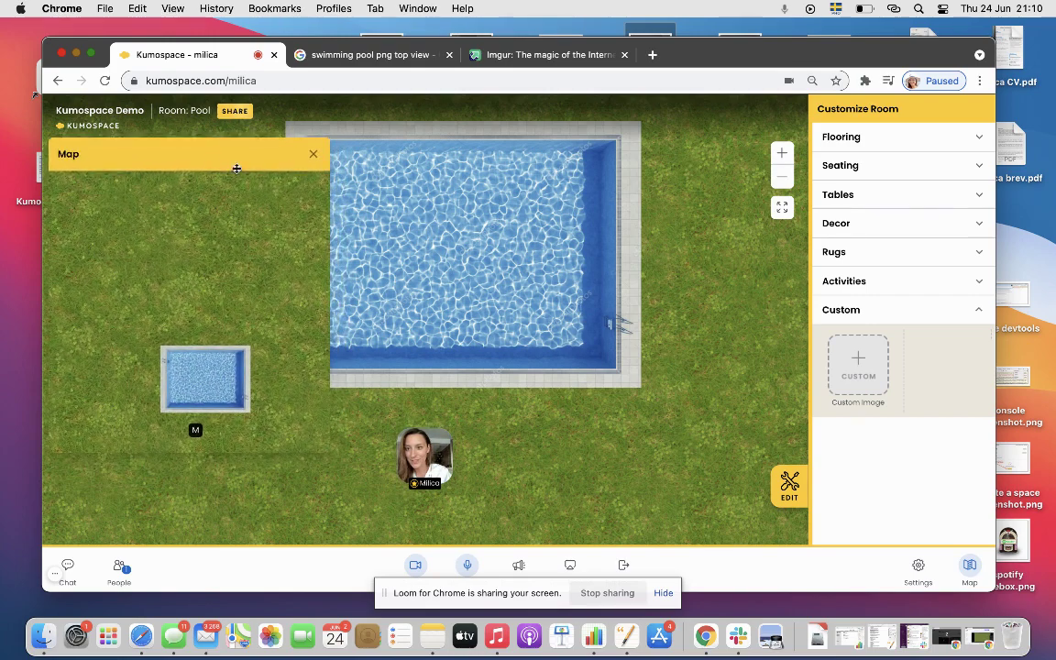
left_click_drag(419, 210, 491, 231)
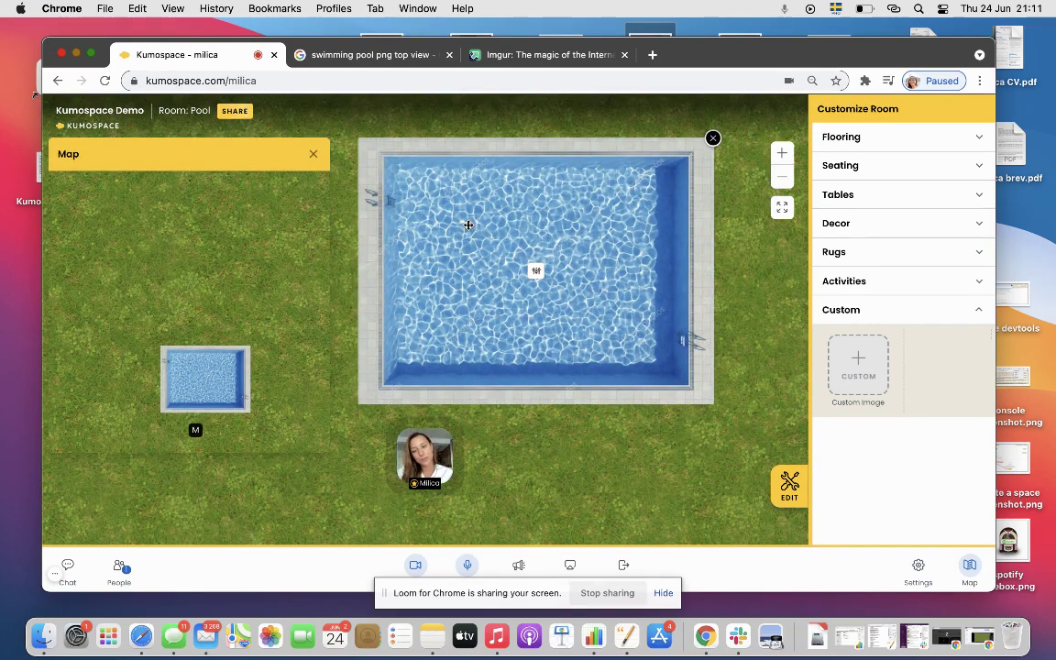
left_click(368, 249)
left_click_drag(530, 189, 466, 193)
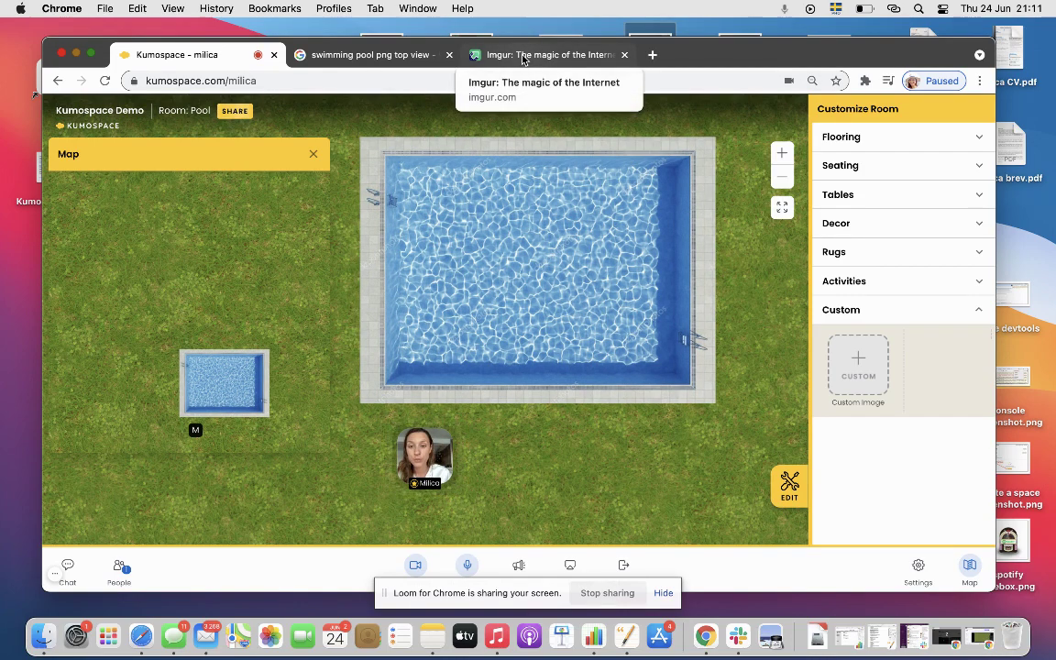
Step: Switch to Imgur and upload the pool photo from the copied image address
left_click_drag(716, 64, 720, 139)
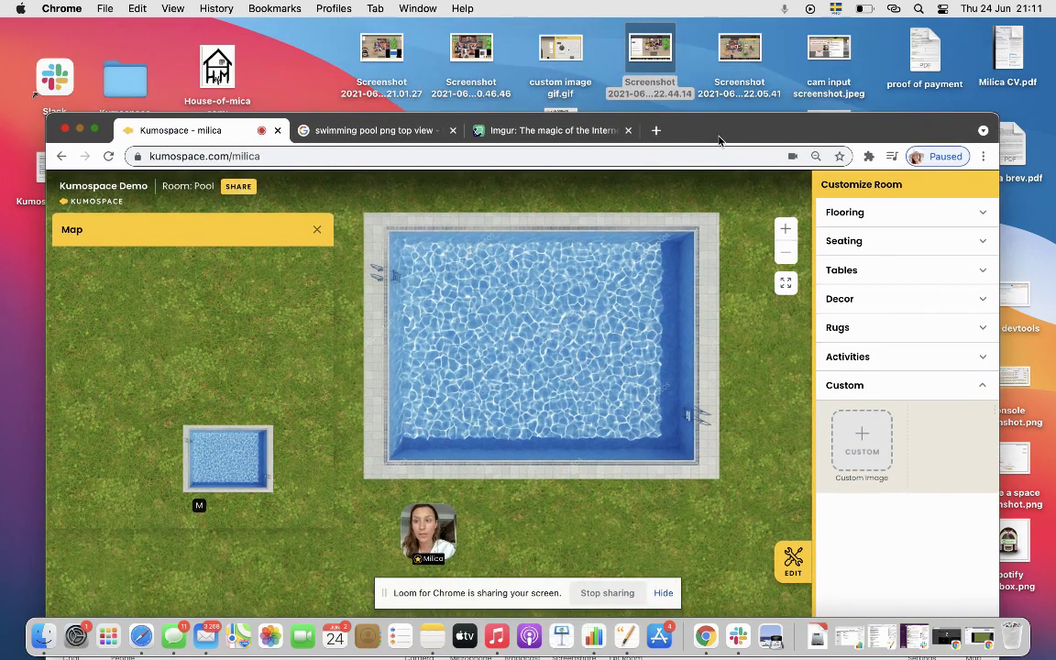
left_click(563, 128)
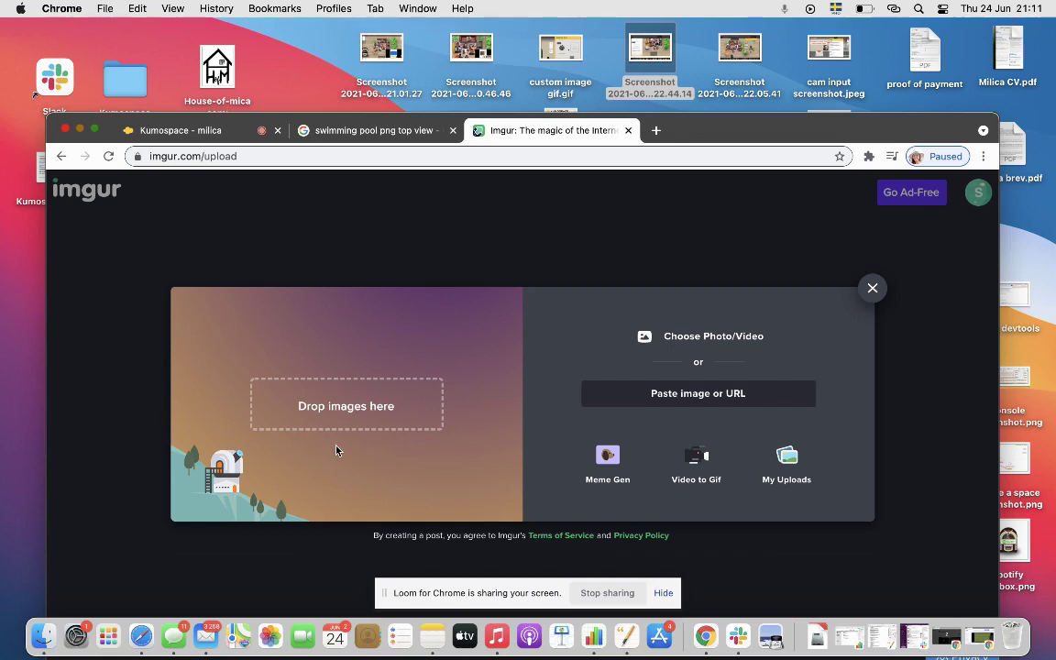
left_click(662, 397)
key("cmd+v")
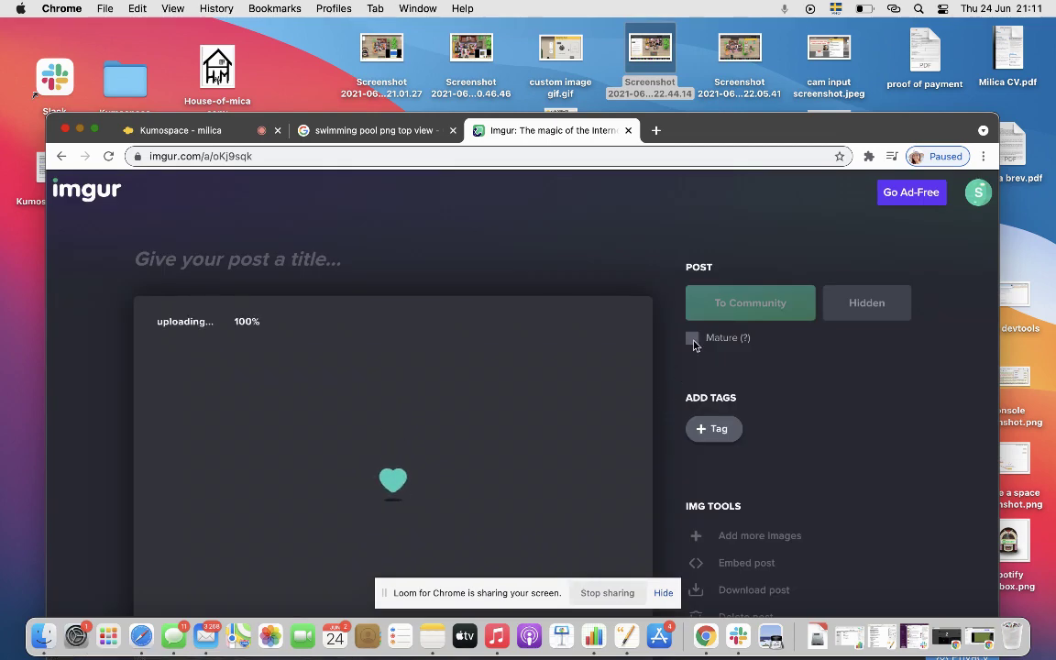
left_click_drag(710, 136, 709, 52)
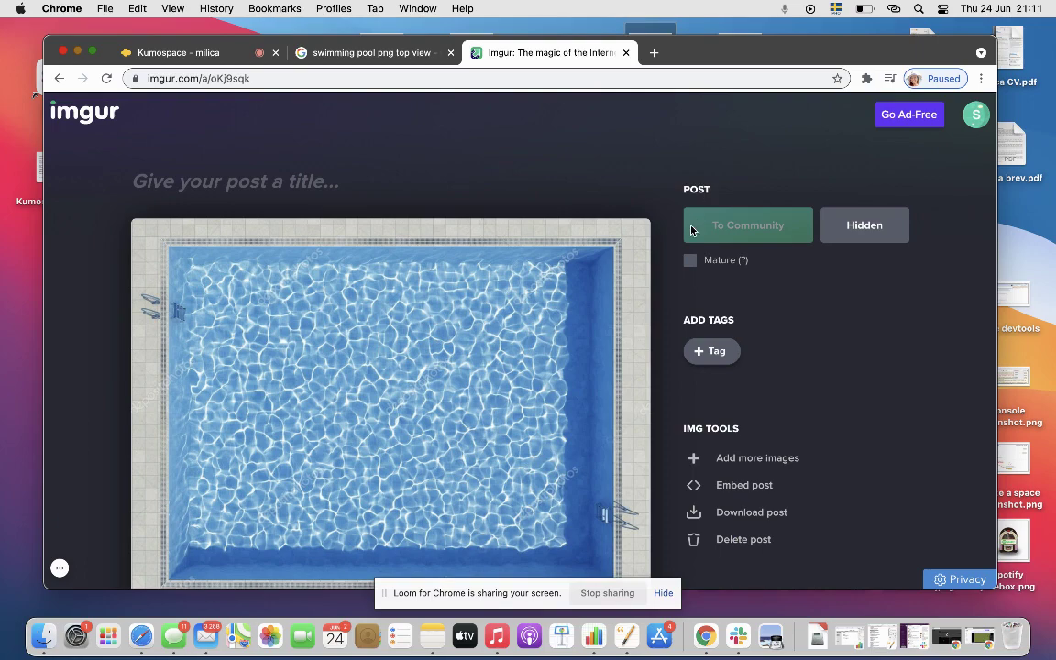
Step: Resize the uploaded pool image to 2000 x 1500 in the Imgur image editor and save it
mouse_move(623, 243)
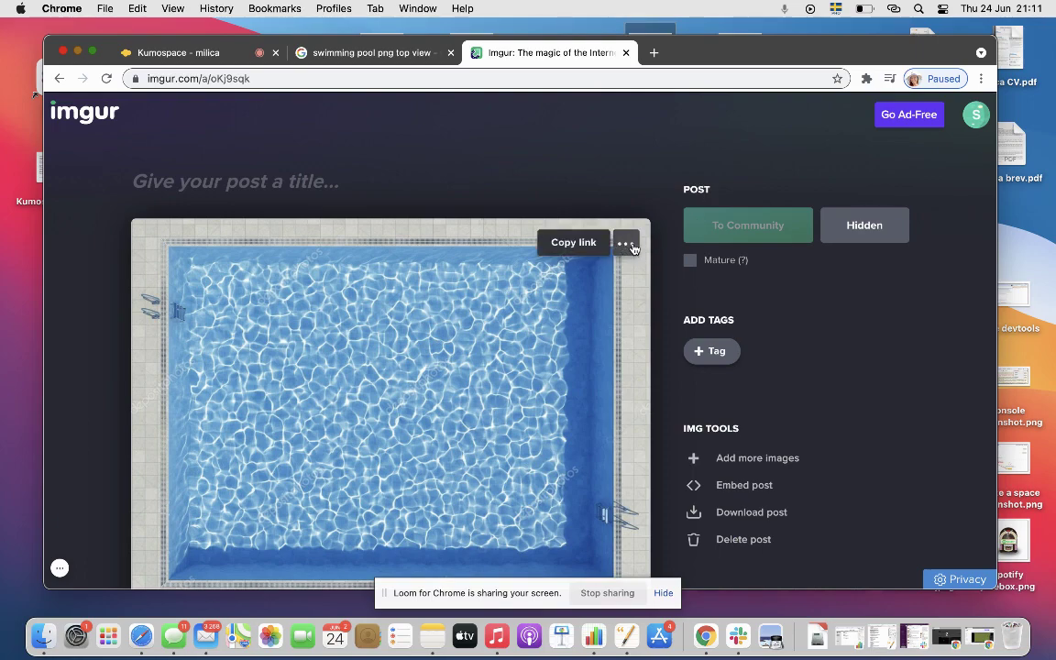
left_click(626, 246)
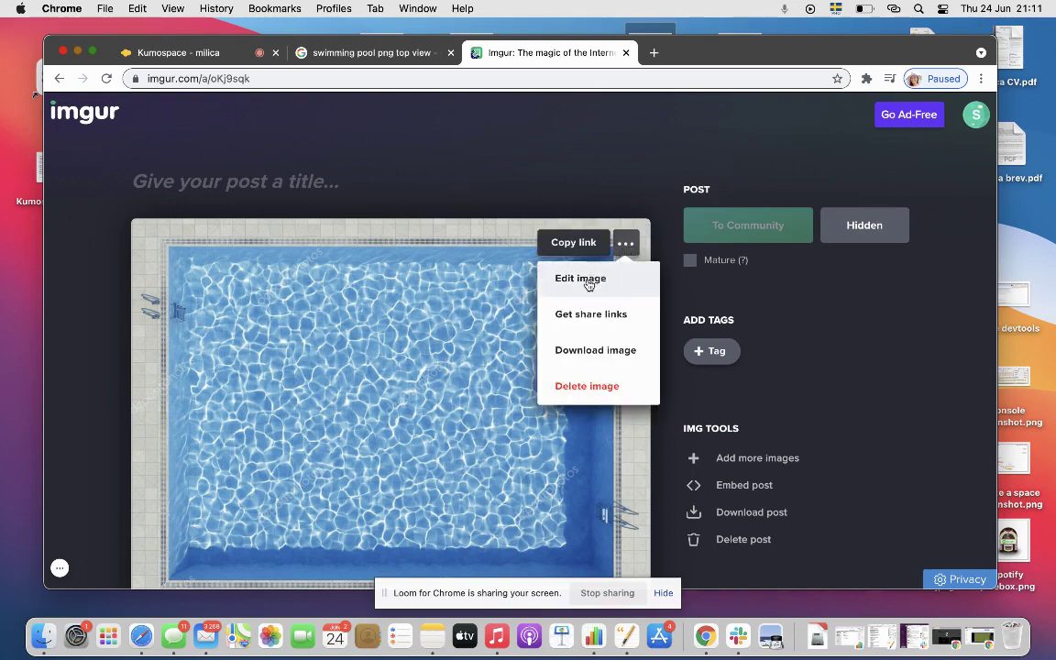
left_click(591, 278)
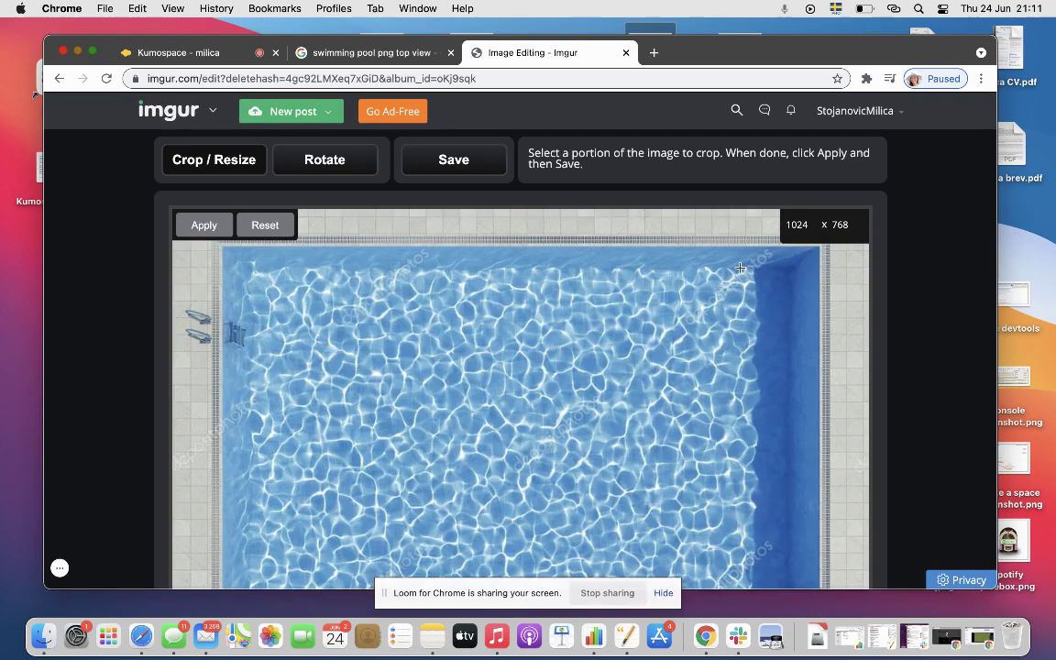
double_click(810, 225)
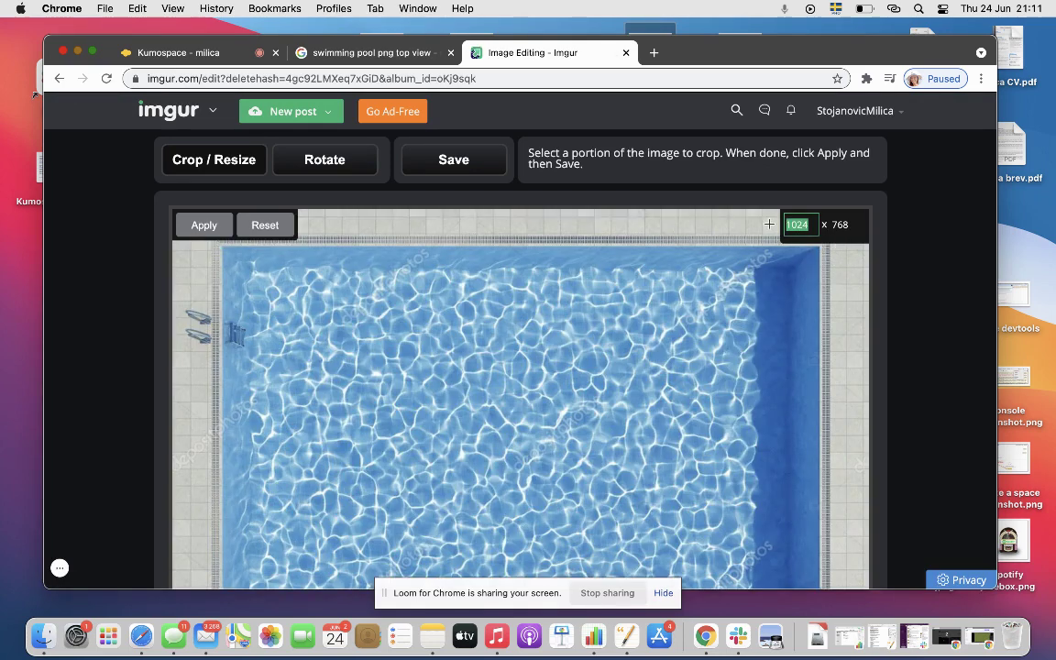
type("2000")
left_click(862, 224)
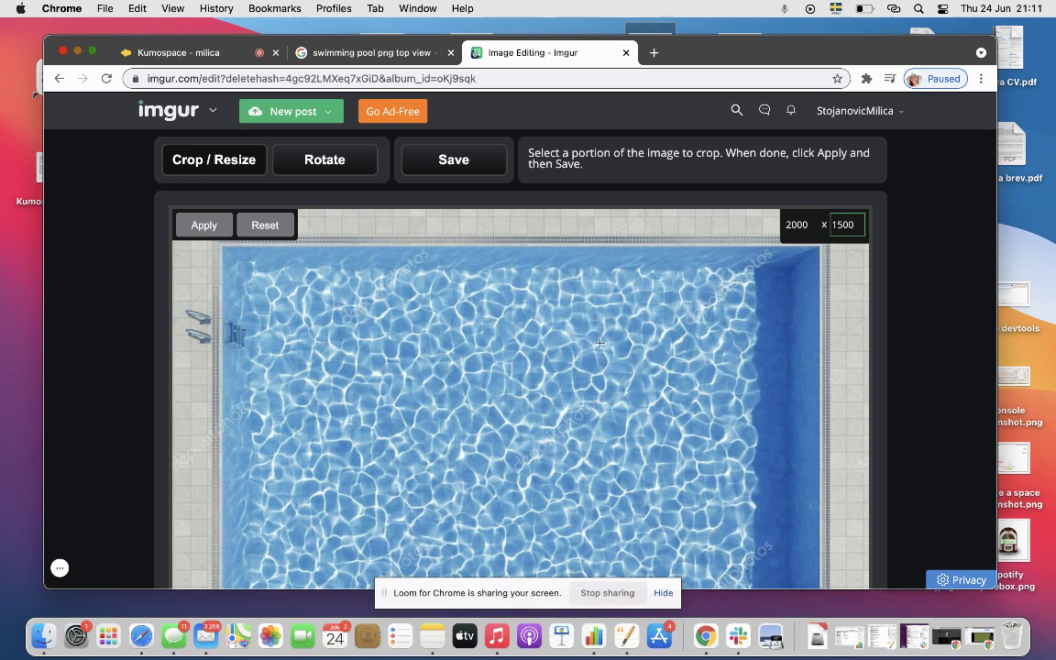
left_click(449, 163)
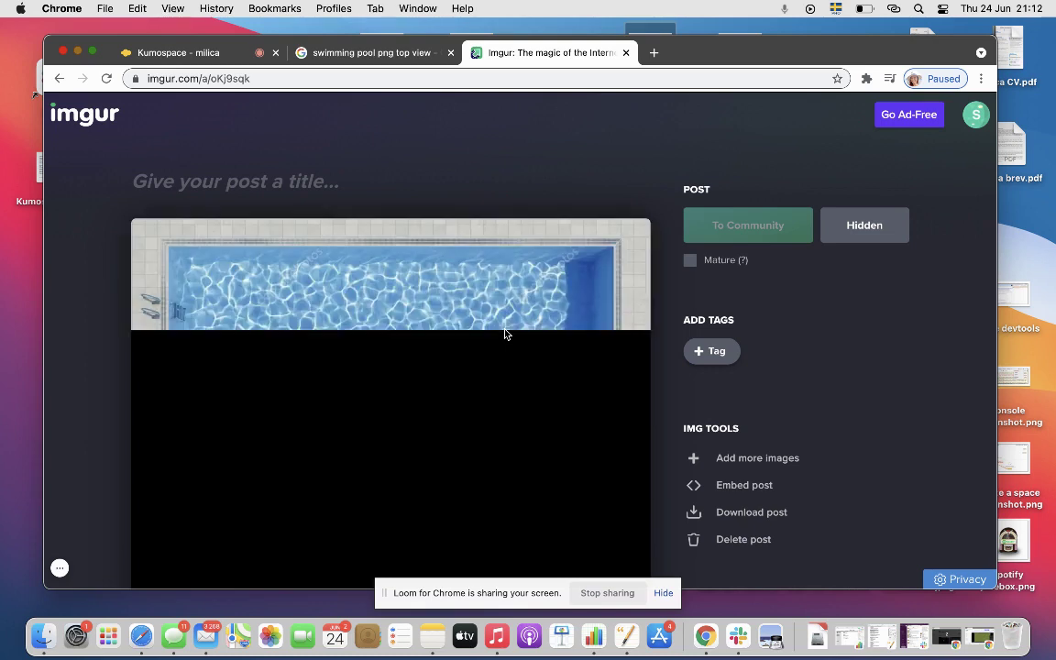
Step: Copy the resized pool image's address and return to the Kumospace room
scroll(504, 335, "down", 3)
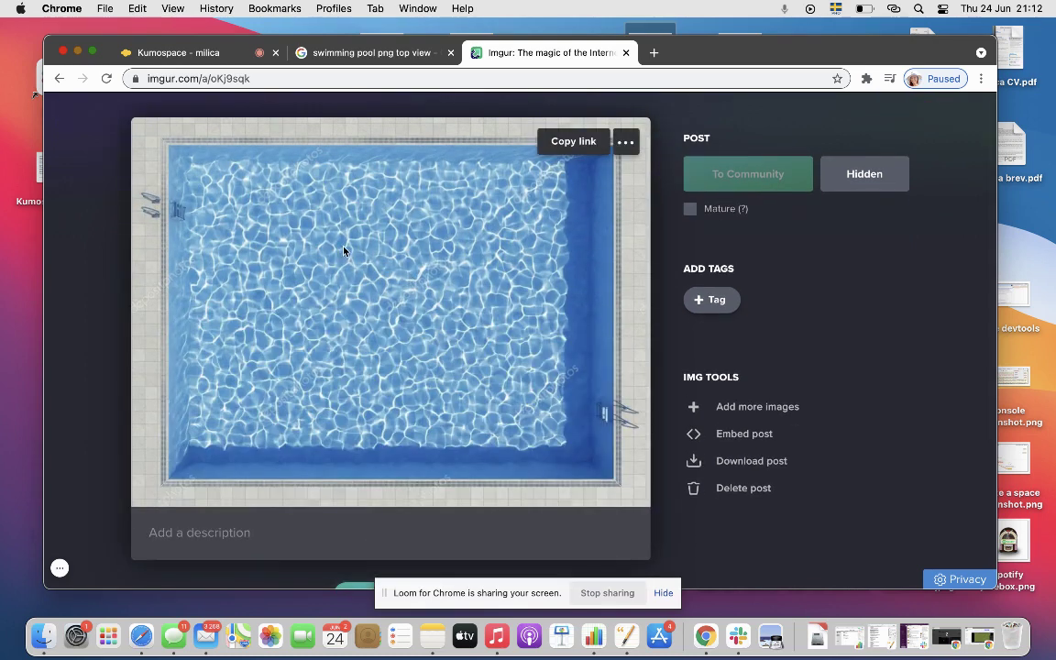
right_click(354, 248)
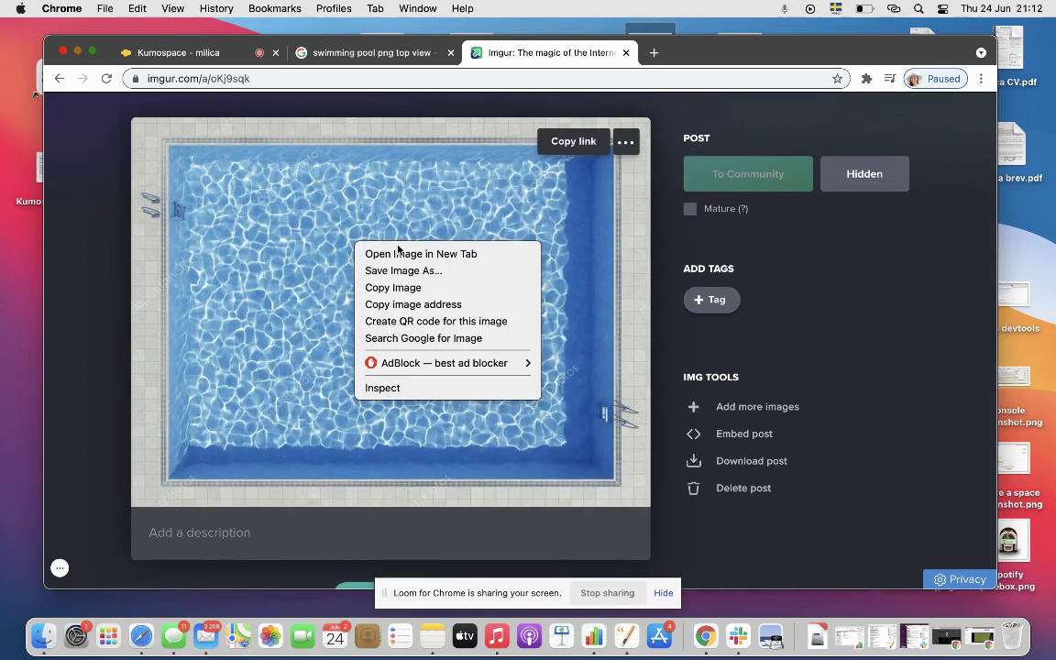
left_click(434, 305)
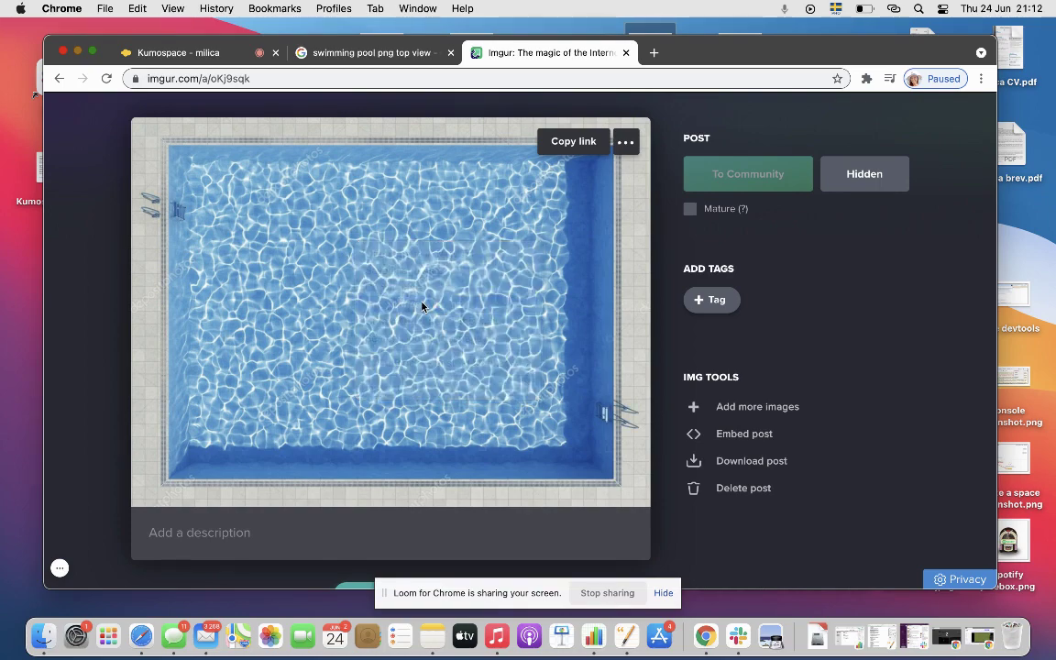
left_click(194, 55)
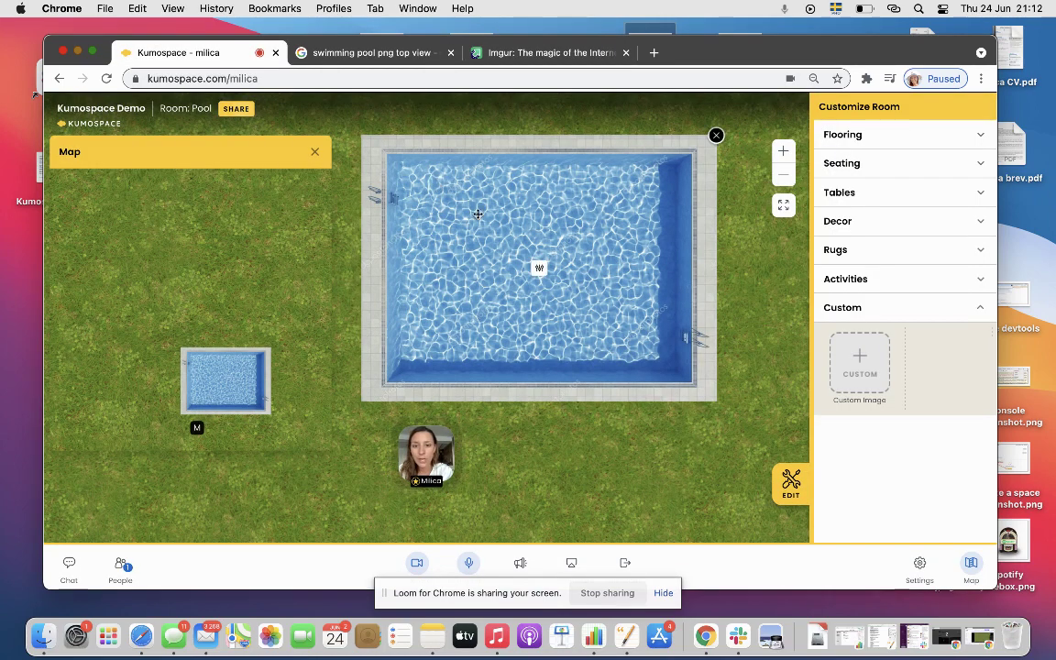
left_click(537, 267)
left_click(535, 338)
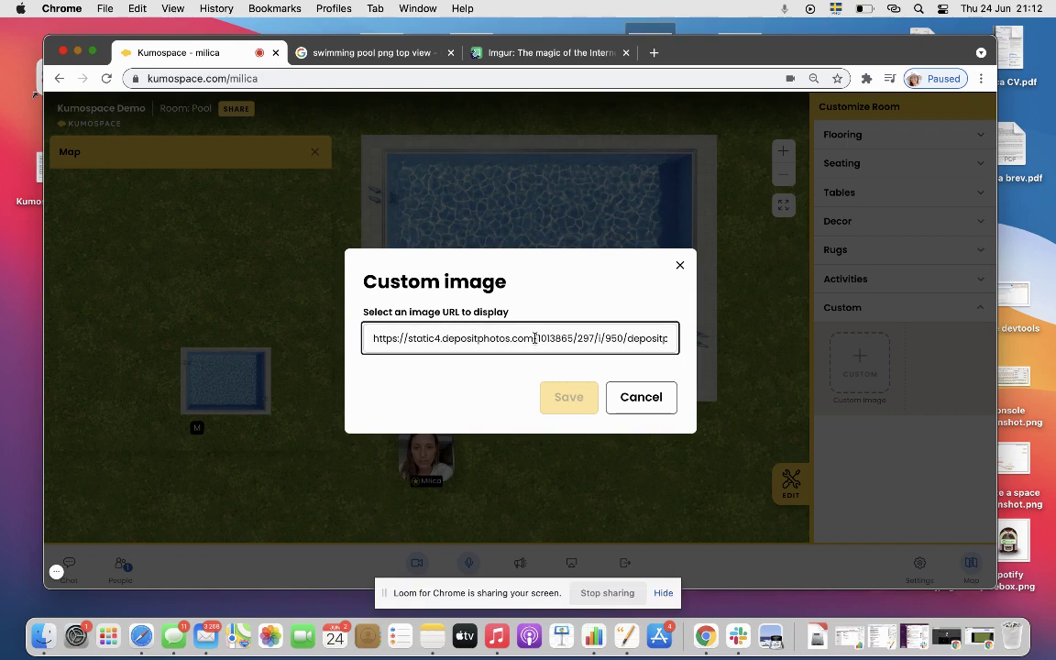
key("super+v")
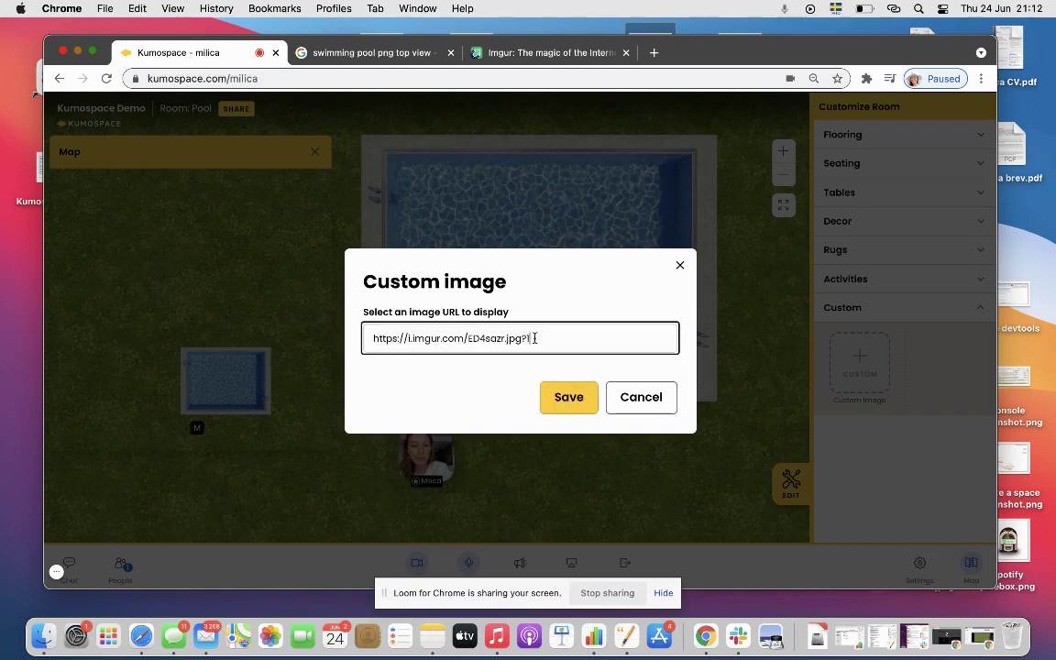
key("Return")
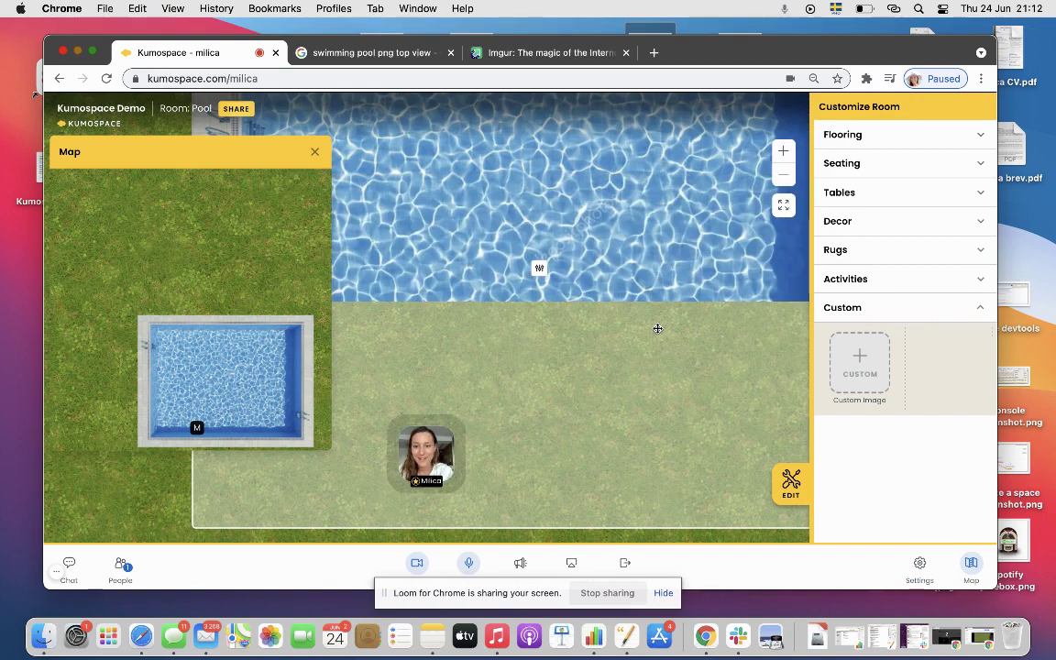
Step: Shift the enlarged pool up and to the left on the grass, and move the map off the pool's left half
left_click_drag(707, 349, 639, 307)
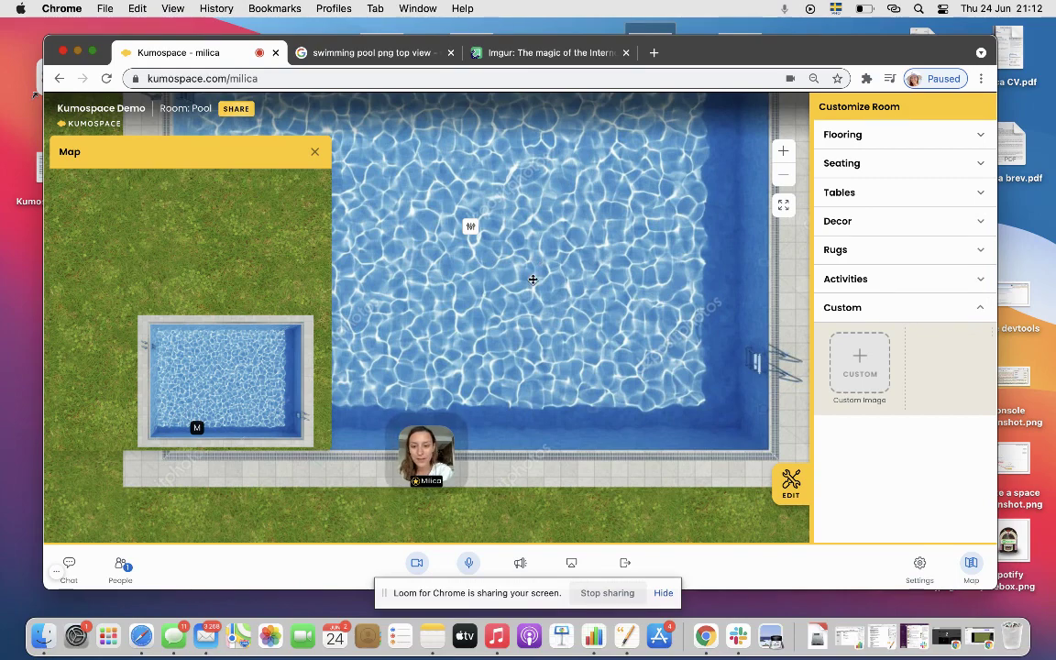
left_click_drag(272, 155, 653, 133)
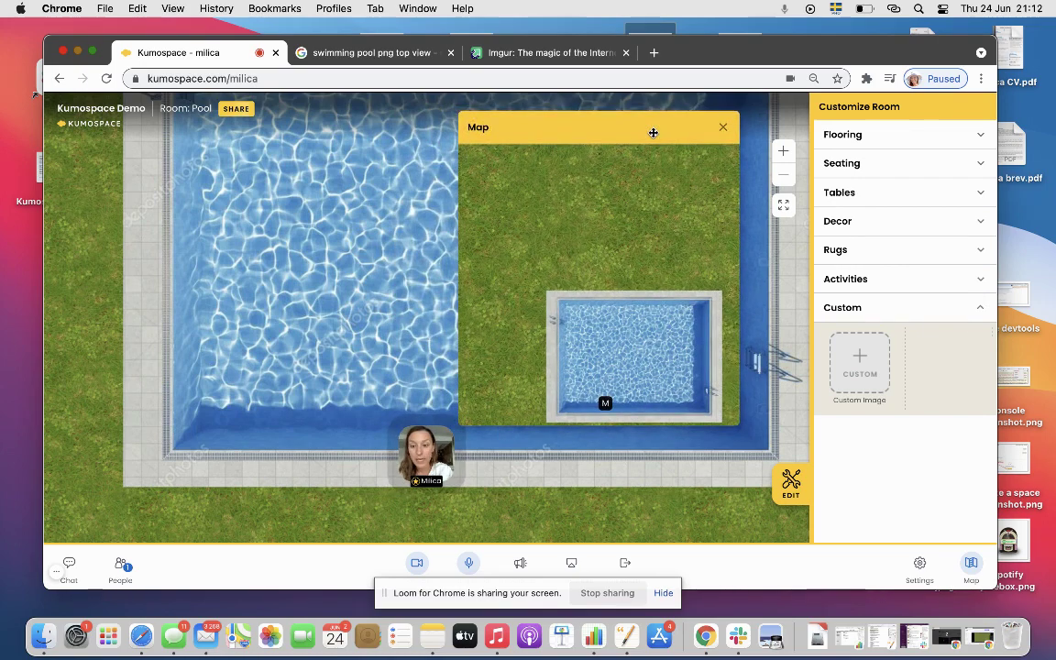
Step: Walk the avatar left to the pool's edge and place a new custom image placeholder on the grass left of the pool
key("Left")
key("Left")
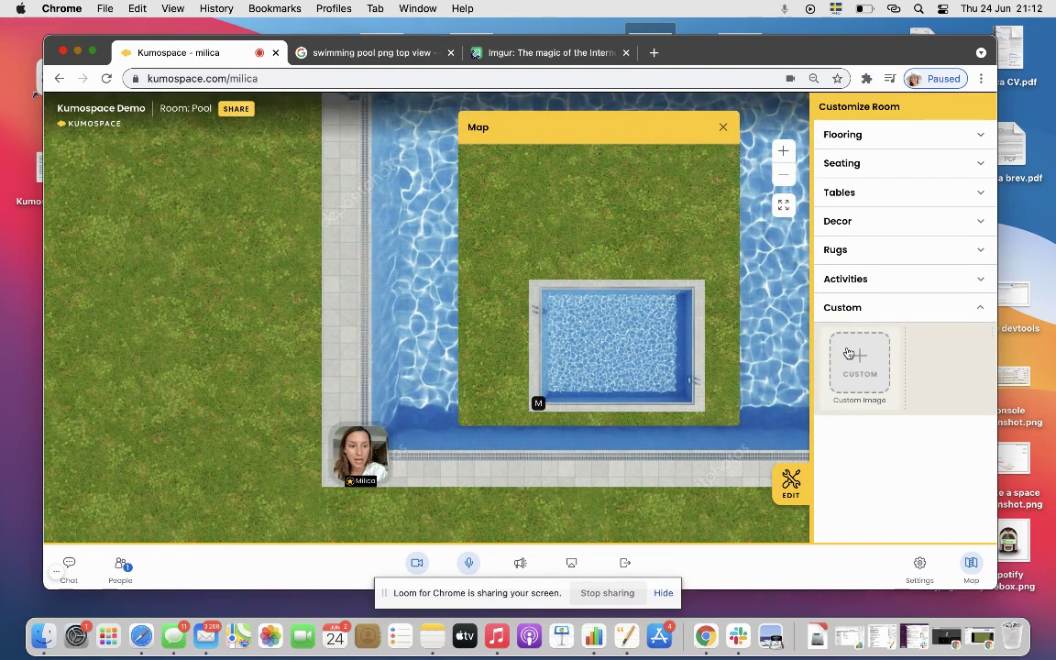
left_click_drag(859, 362, 178, 373)
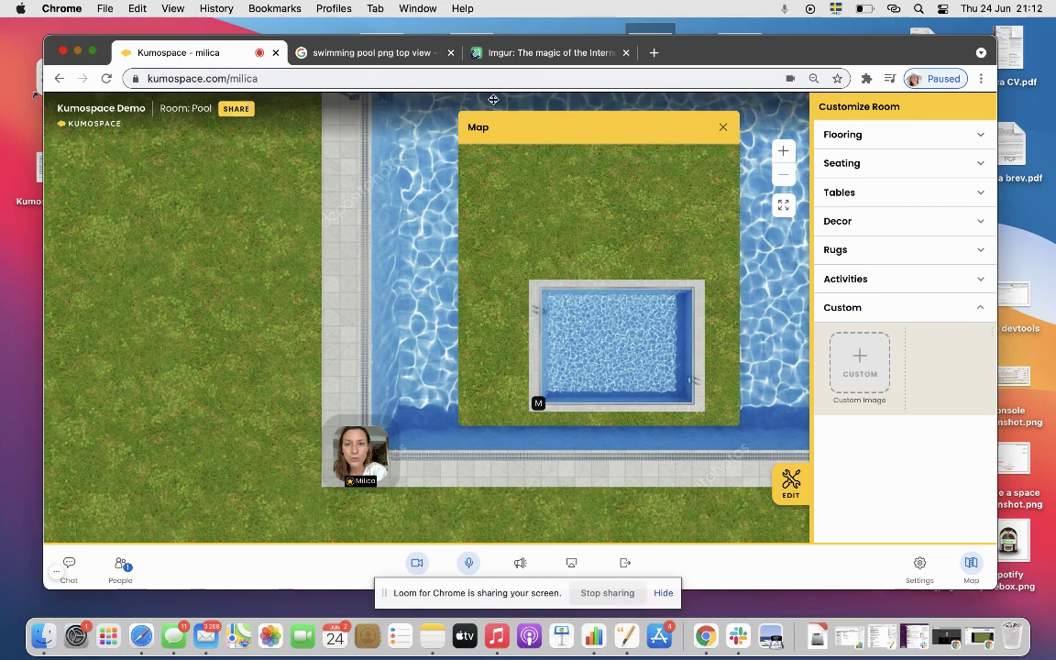
Step: Switch to Imgur and open its upload page at imgur.com/upload
left_click(551, 53)
left_click(456, 80)
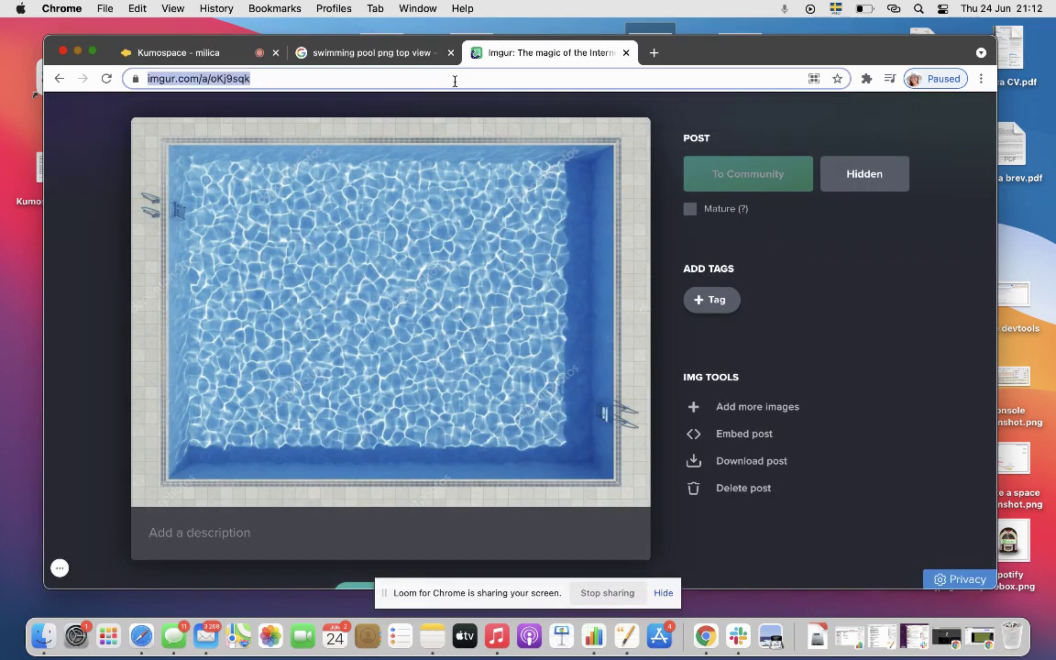
type("im")
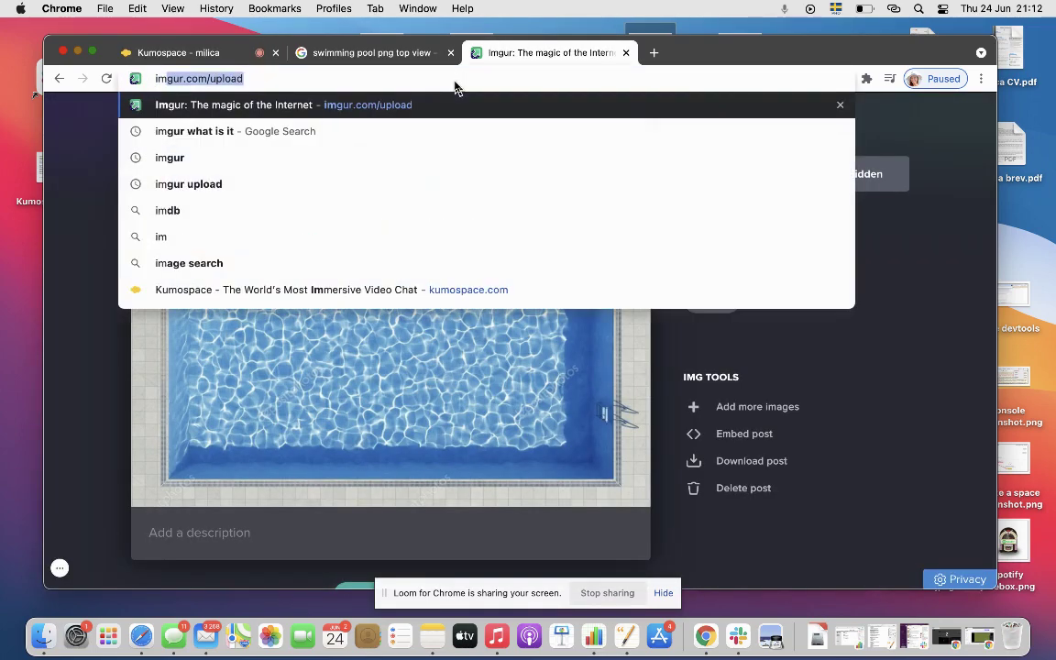
type("gur")
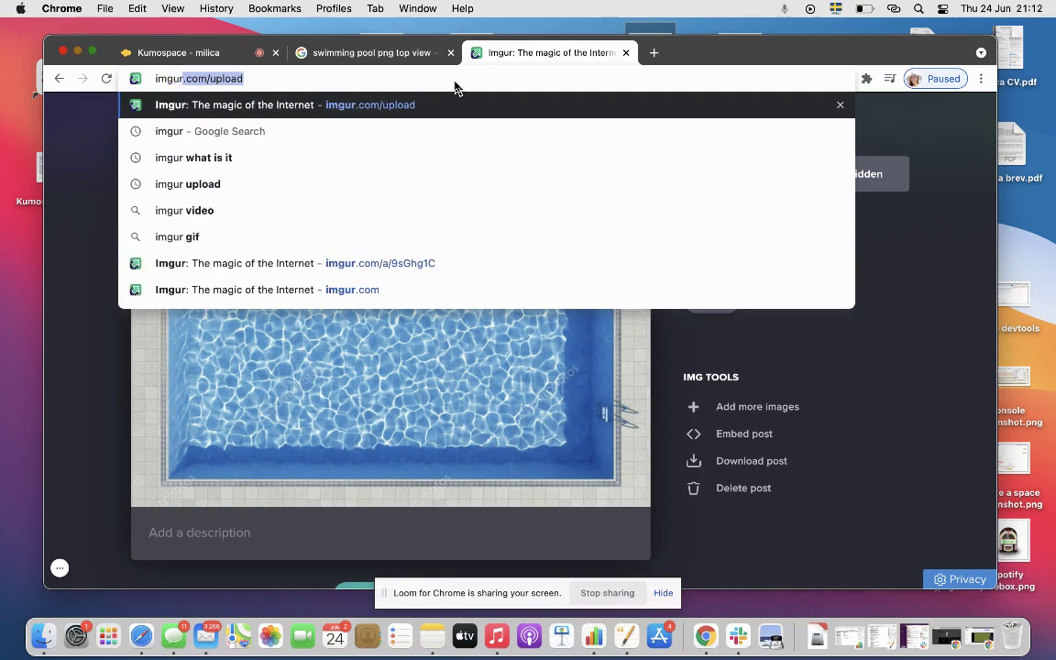
key("Return")
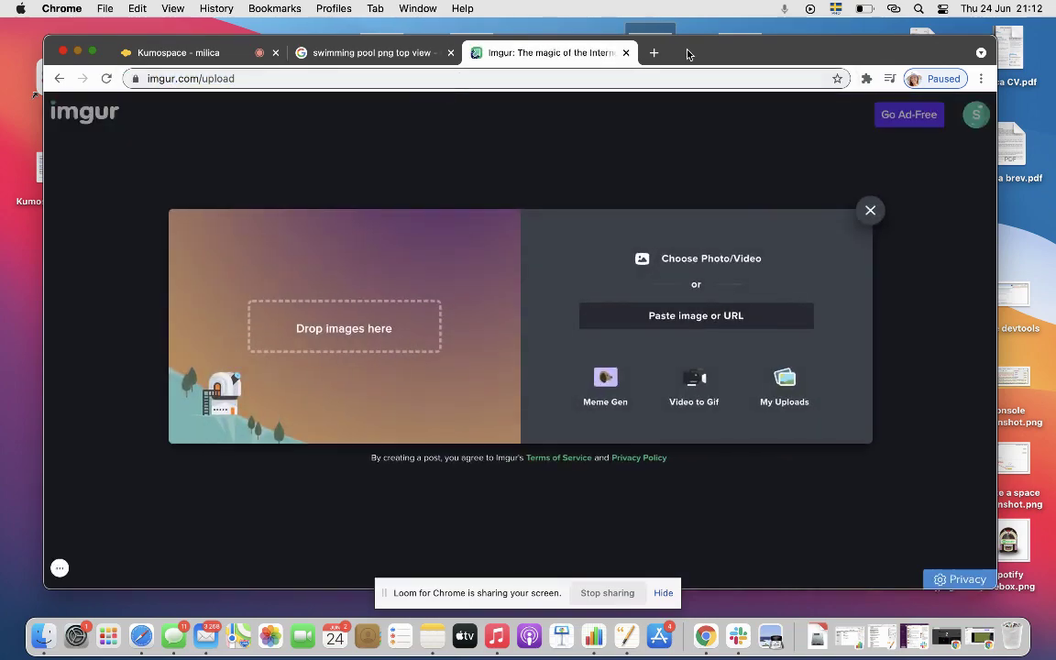
Step: Upload the house logo image from the desktop to Imgur, moving the browser window aside to reach the file and back
left_click_drag(688, 54, 704, 113)
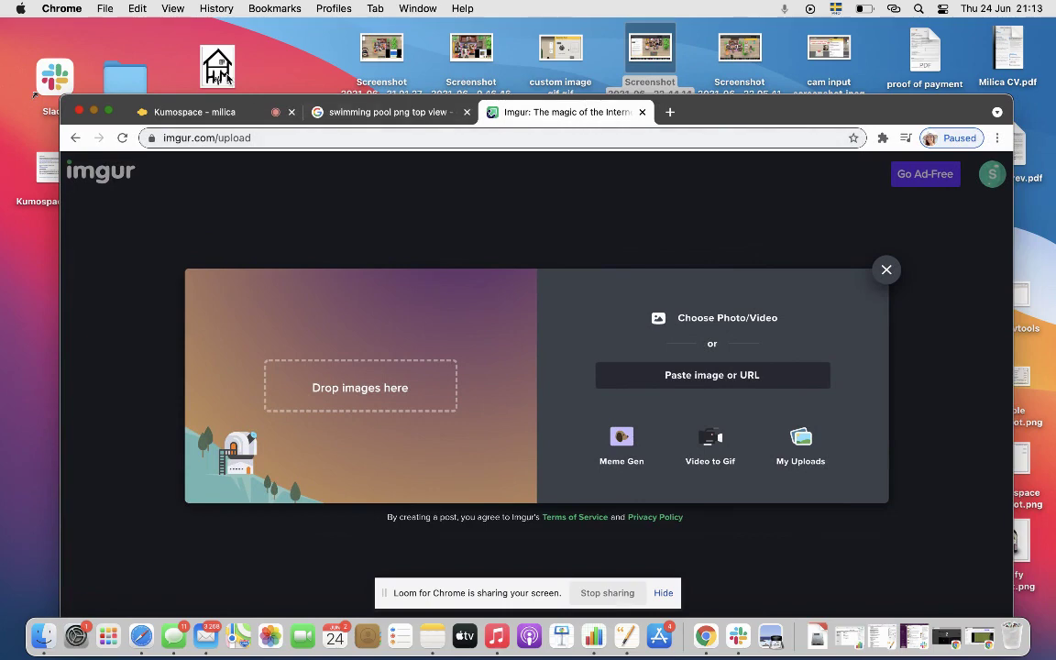
left_click_drag(227, 79, 379, 362)
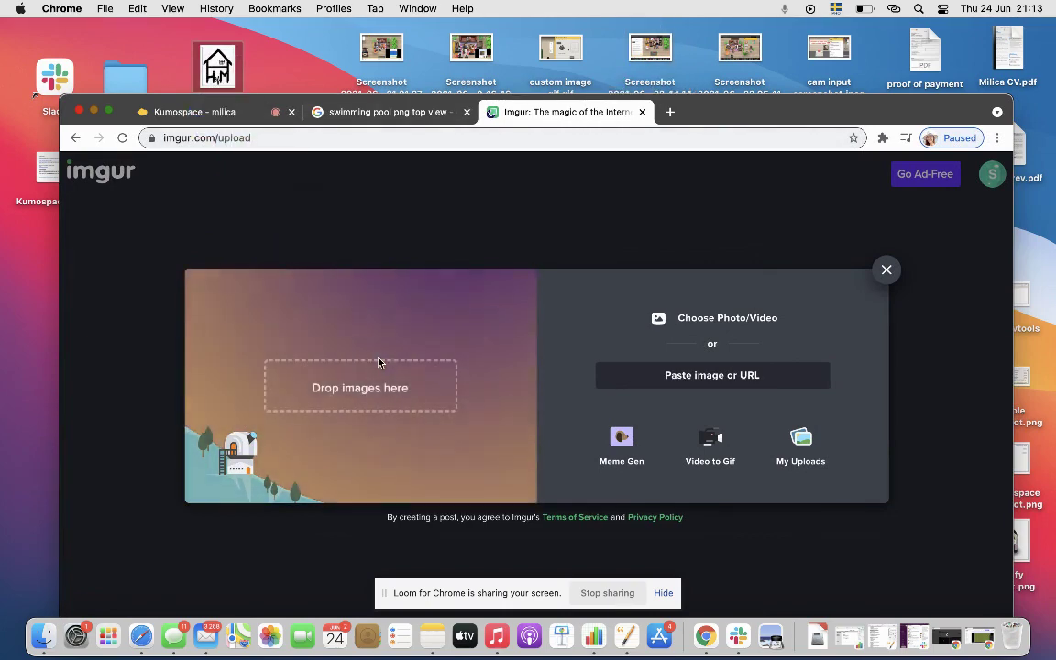
left_click_drag(725, 110, 704, 34)
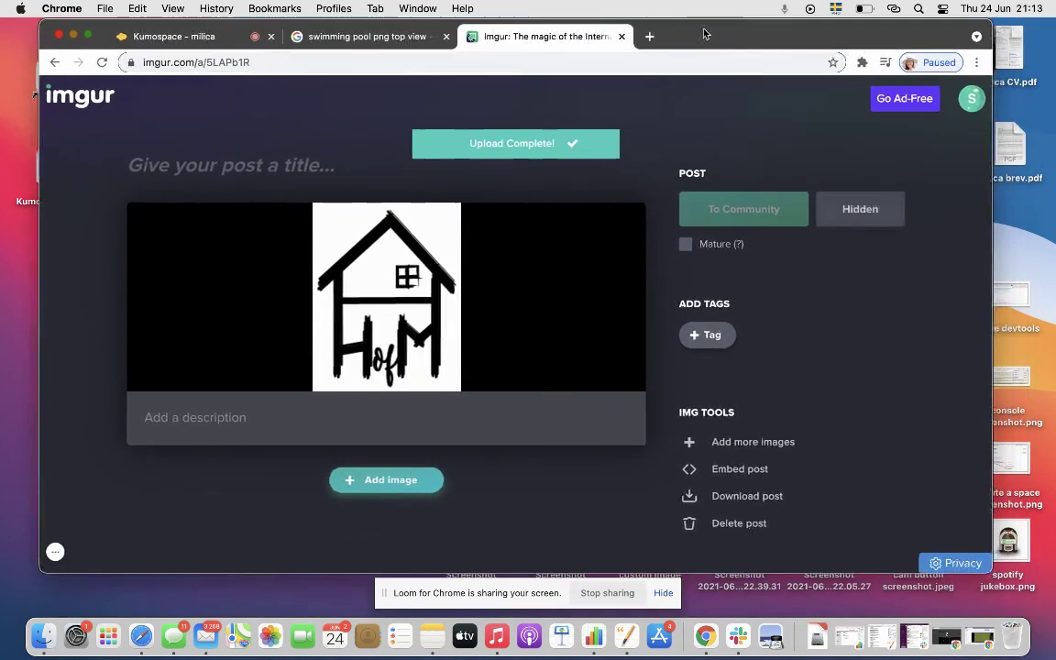
Step: Copy the uploaded house logo's image address and return to the Kumospace room
right_click(408, 264)
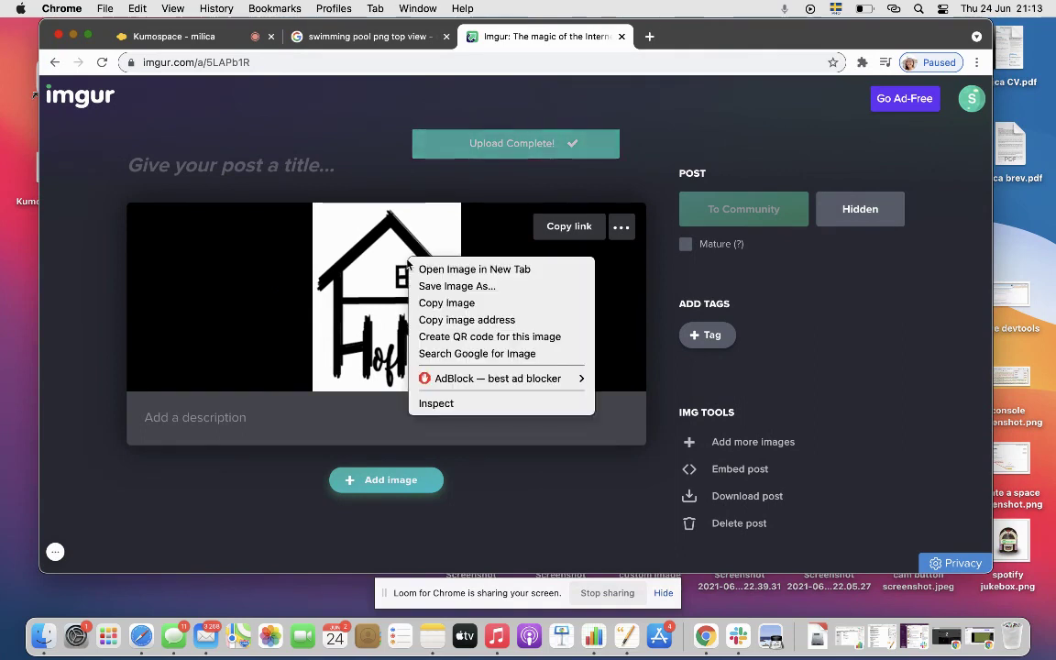
left_click(486, 320)
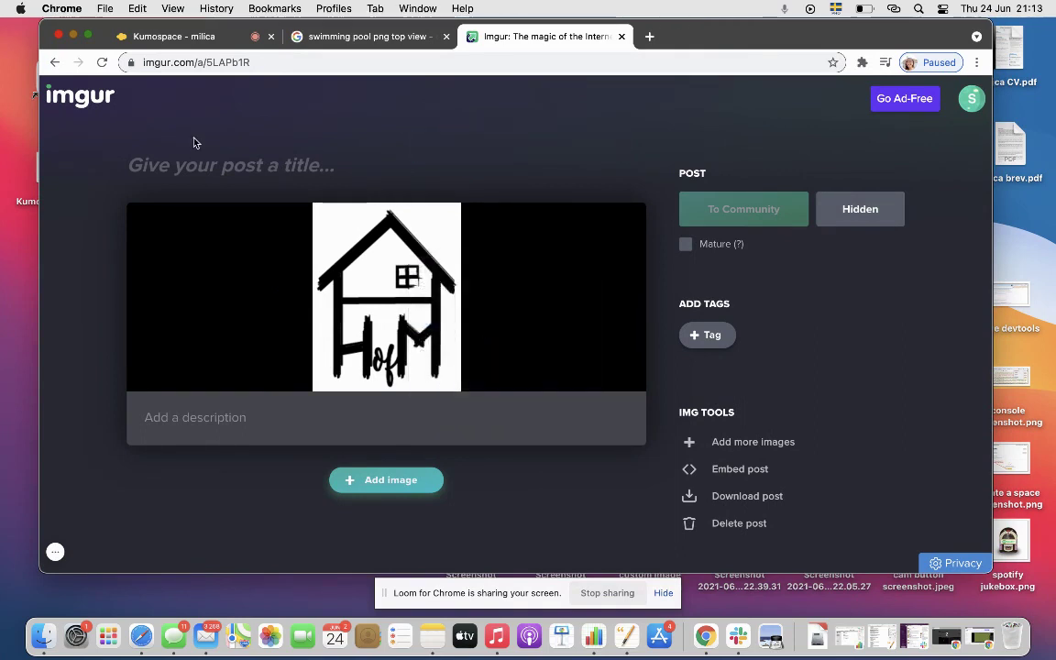
left_click(180, 42)
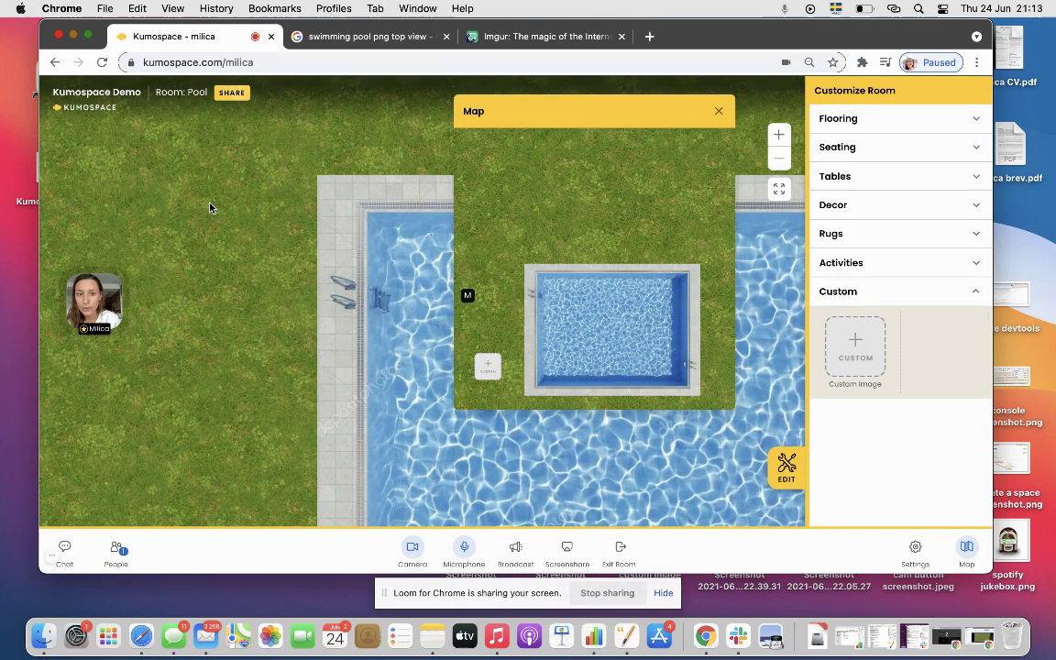
Step: Replace the URL of the custom placeholder beside the pool with the copied Imgur logo address and save it
key("Down")
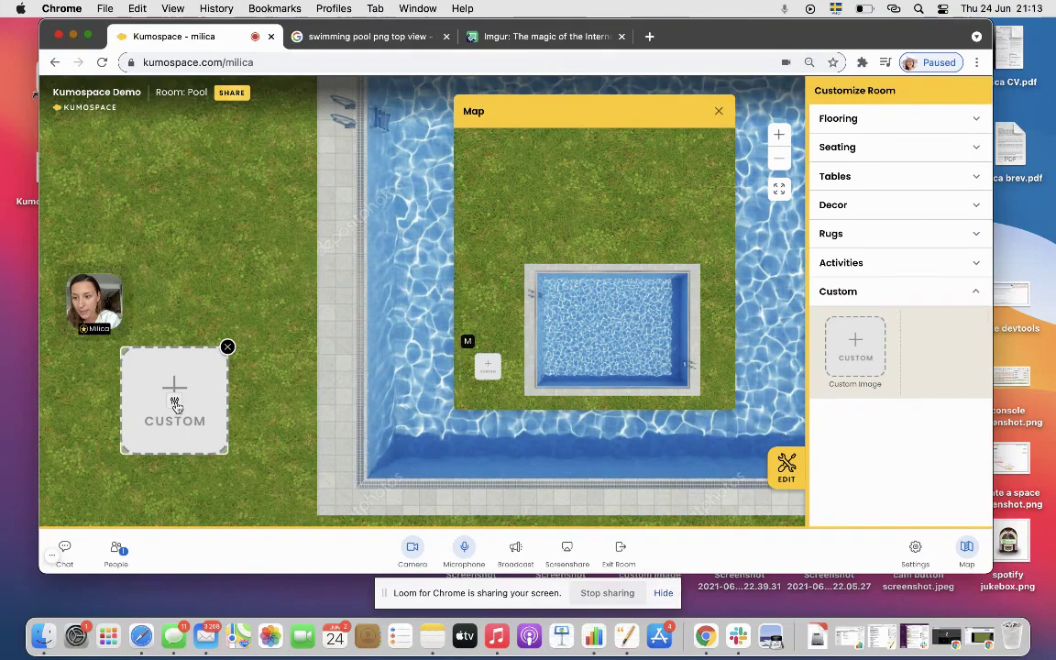
left_click(163, 372)
triple_click(540, 319)
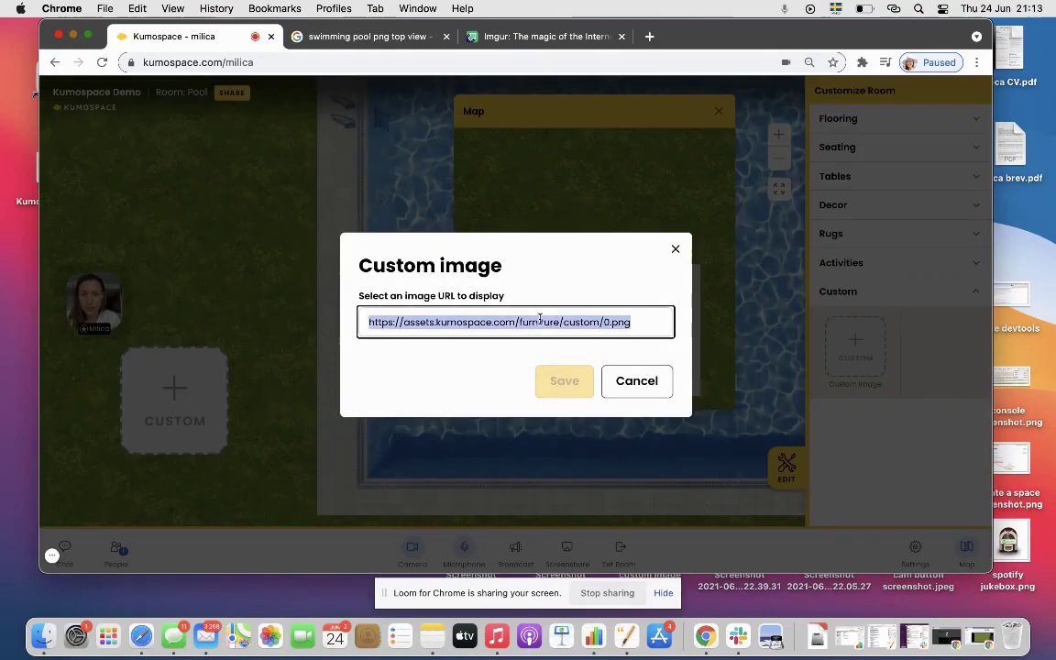
key("super+v")
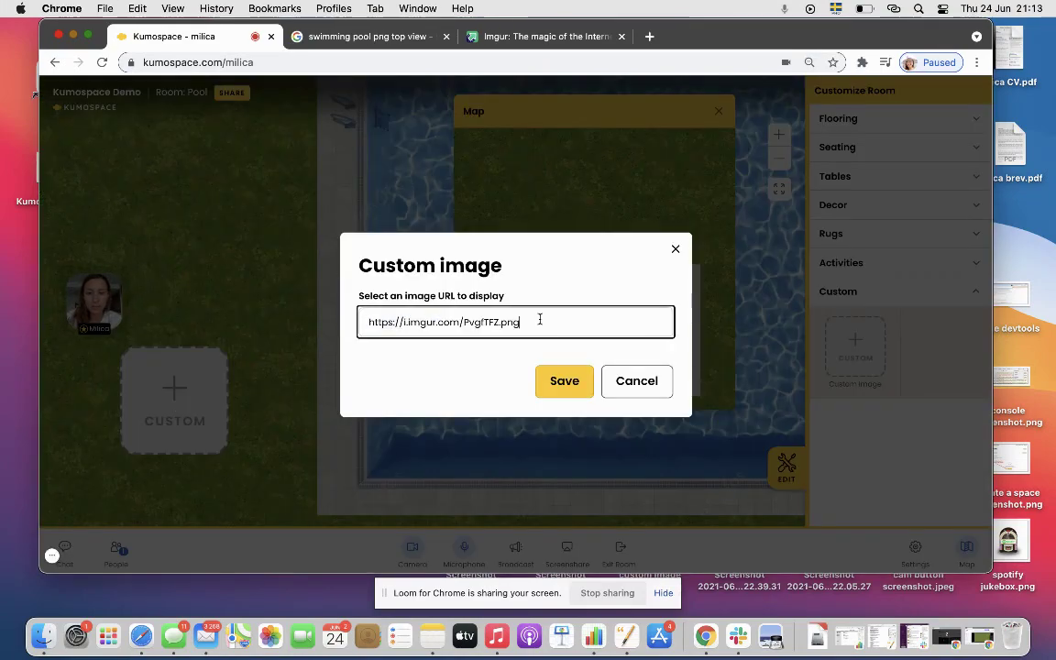
left_click(566, 383)
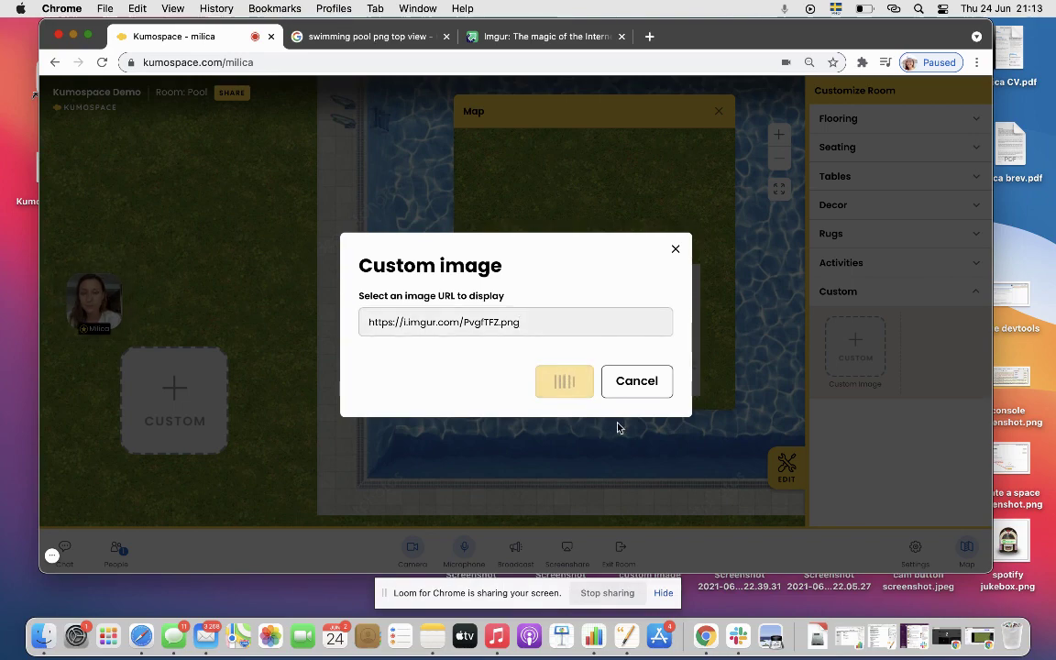